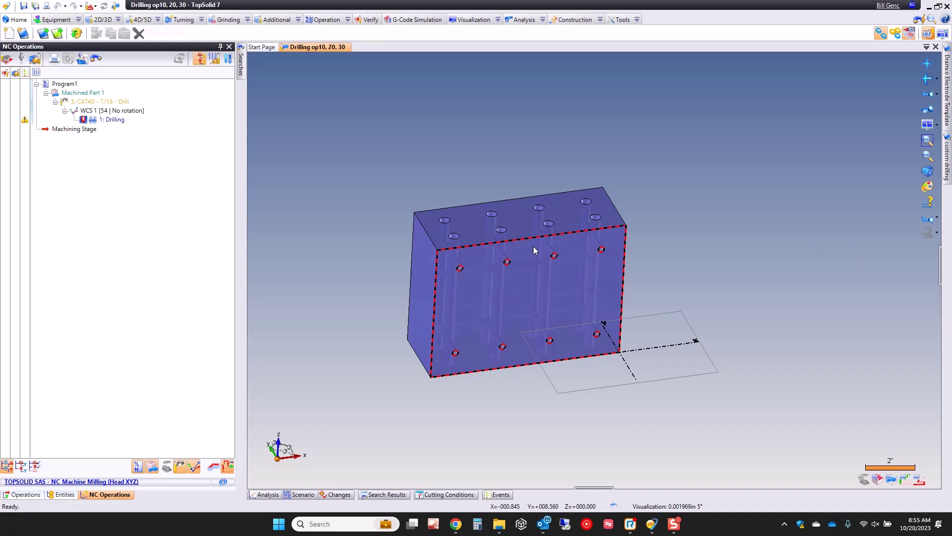
# - Preview the 1: Drilling toolpaths with the 7/16 drill, then bring up the Additional machining commands
pyautogui.scroll(5, 534, 248)
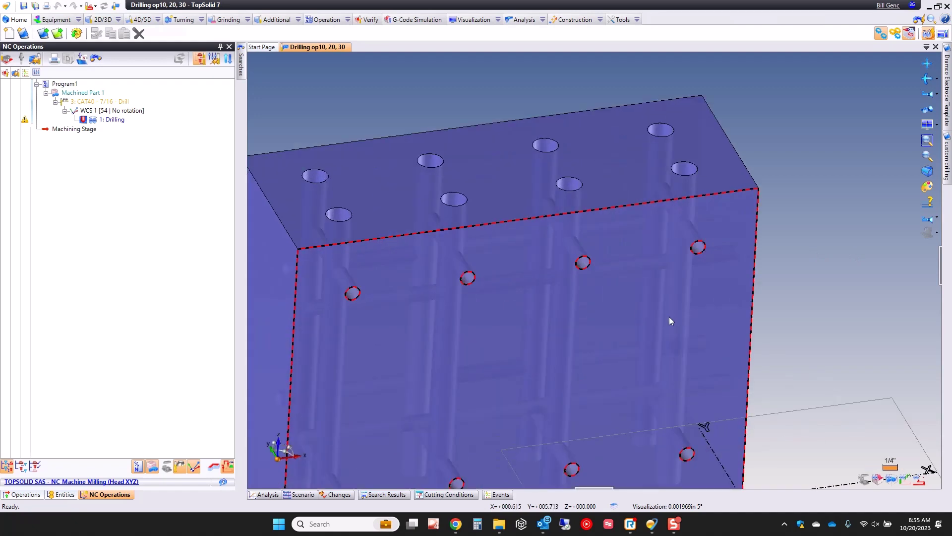
pyautogui.click(107, 120)
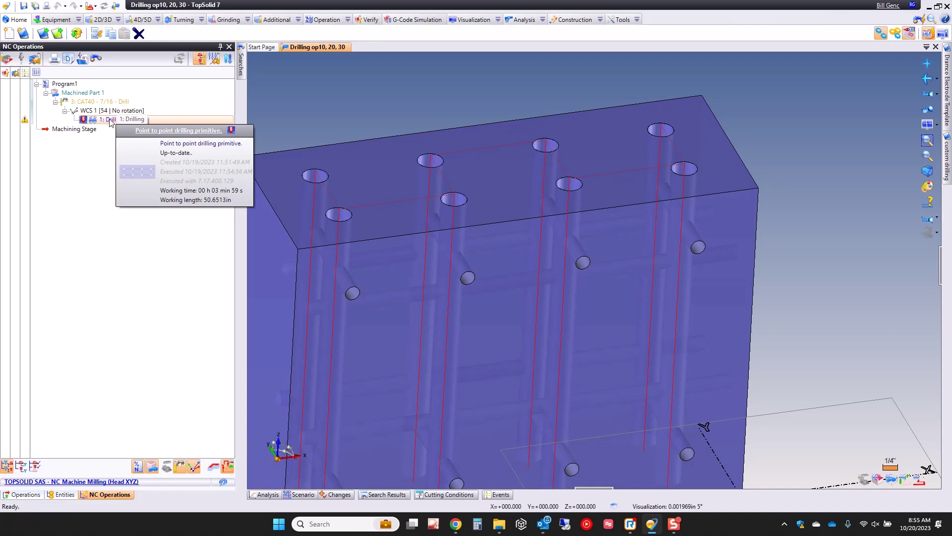
pyautogui.scroll(-5, 474, 145)
pyautogui.click(711, 236)
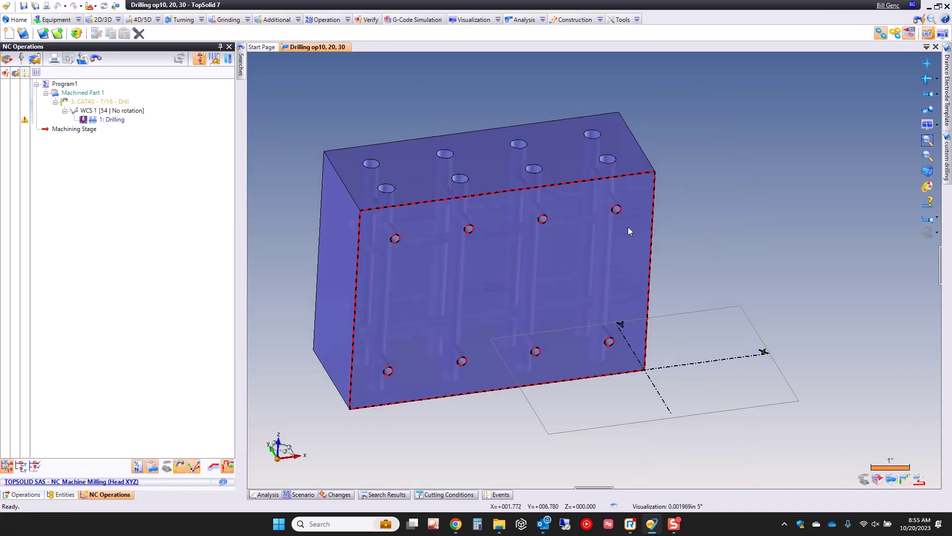
pyautogui.moveTo(628, 227); pyautogui.dragTo(639, 222, button='middle')
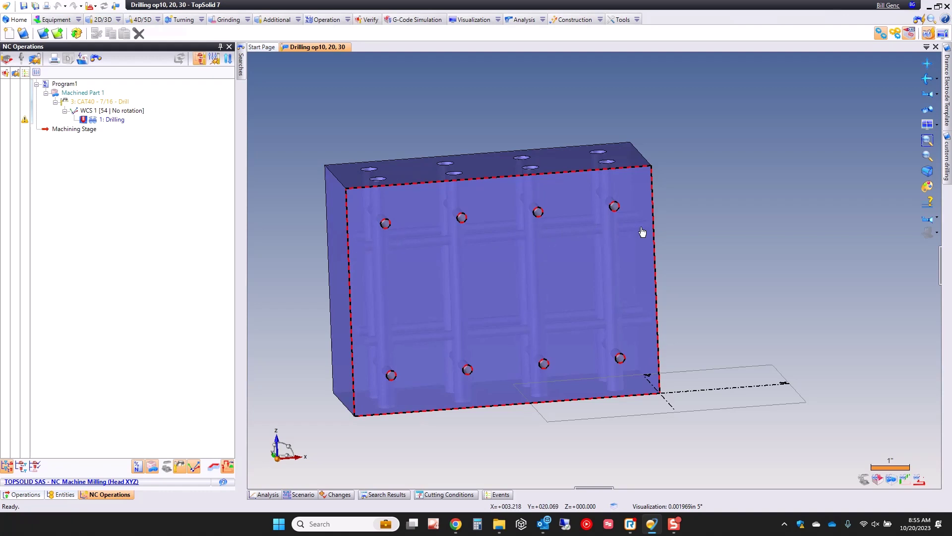
pyautogui.click(271, 20)
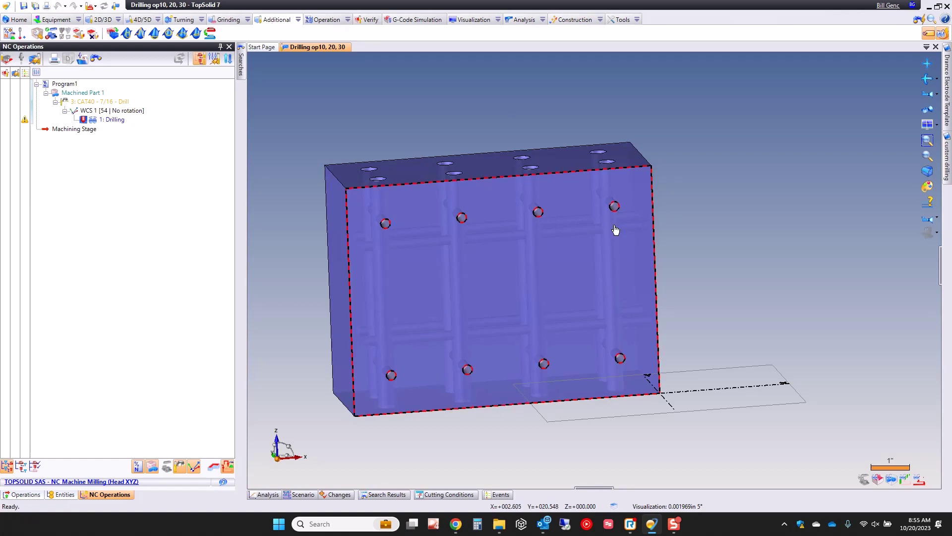
# - Reposition a copy of the part in the same document with Plane on Plane and Plane on Axis constraints
pyautogui.click(77, 35)
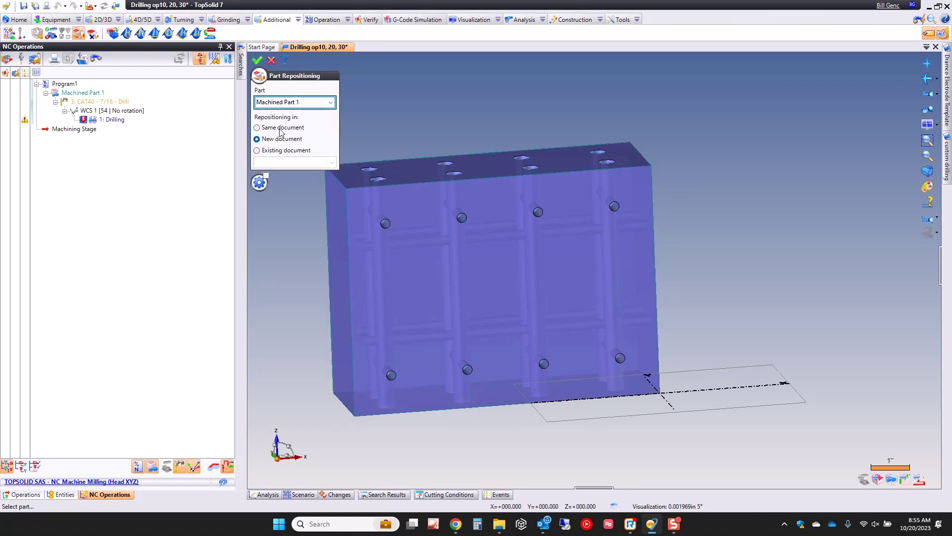
pyautogui.click(280, 128)
pyautogui.click(257, 60)
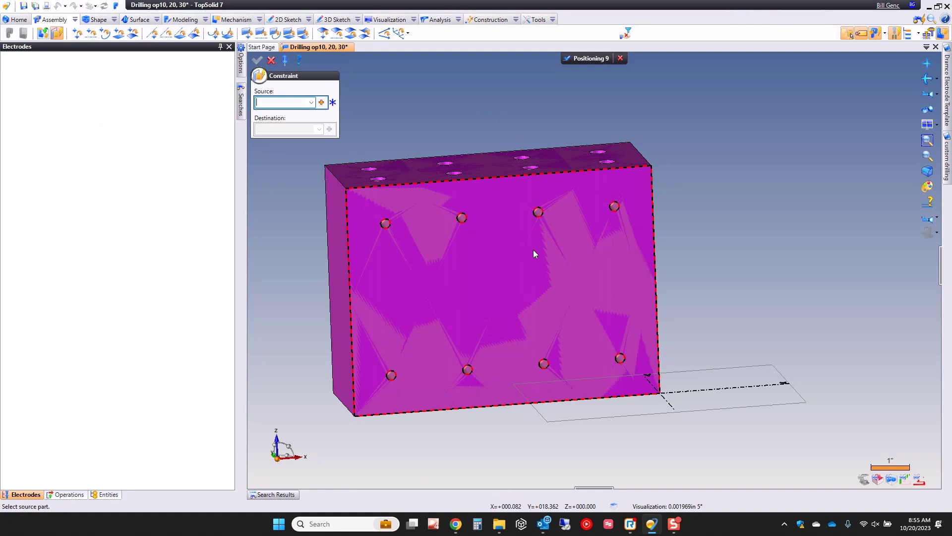
pyautogui.scroll(-3, 533, 254)
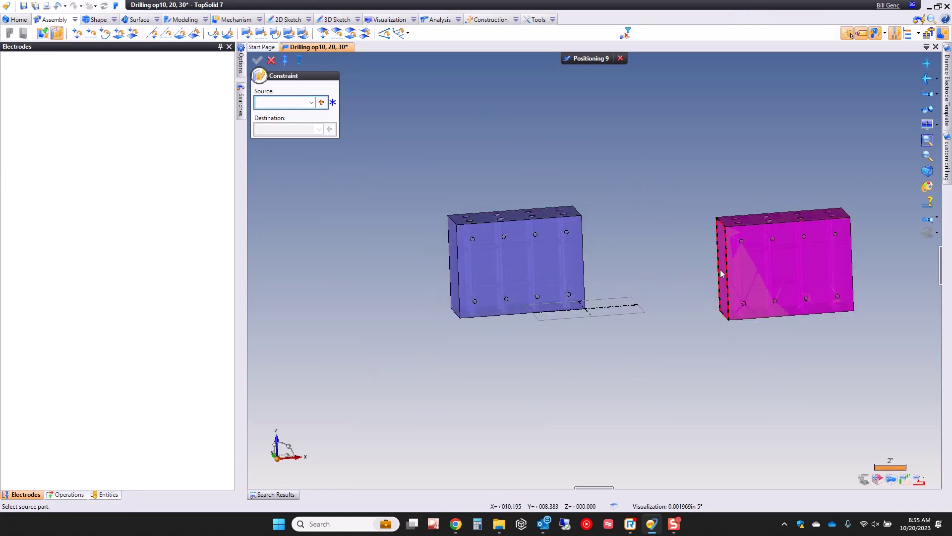
pyautogui.click(722, 273)
pyautogui.click(590, 275)
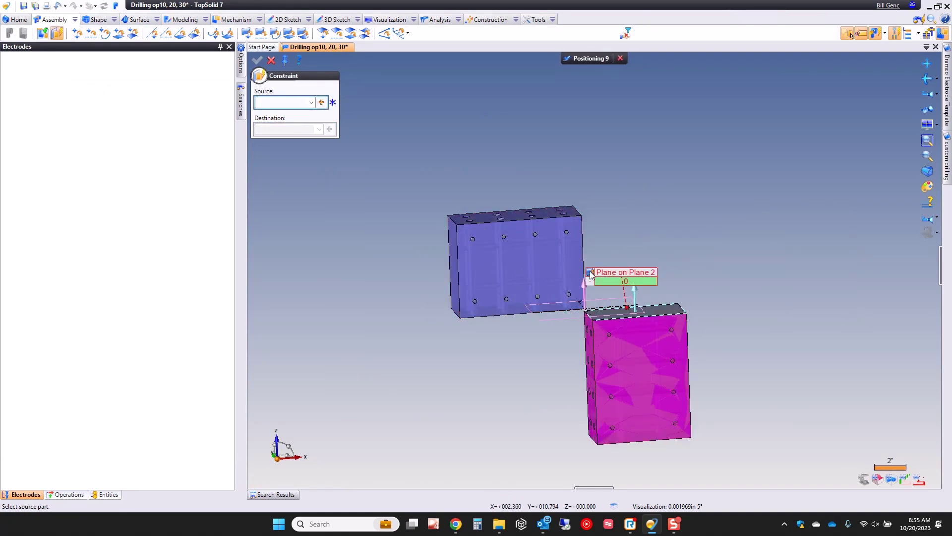
pyautogui.click(516, 275)
pyautogui.click(682, 305)
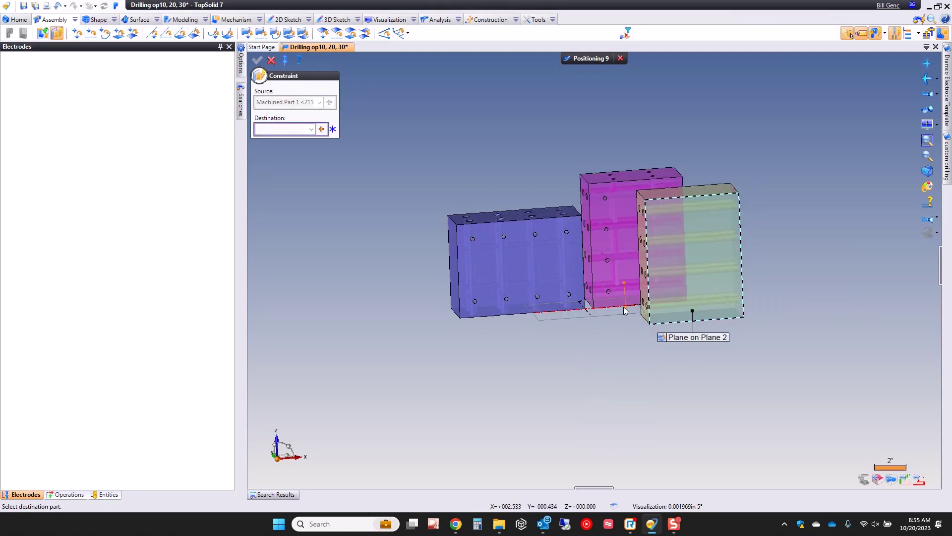
pyautogui.click(621, 306)
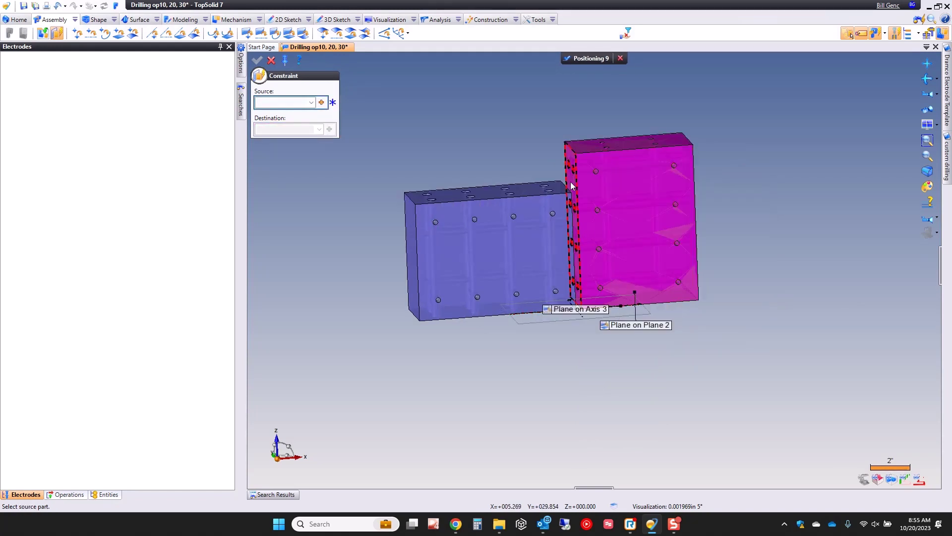
pyautogui.moveTo(612, 301); pyautogui.dragTo(597, 323, button='middle')
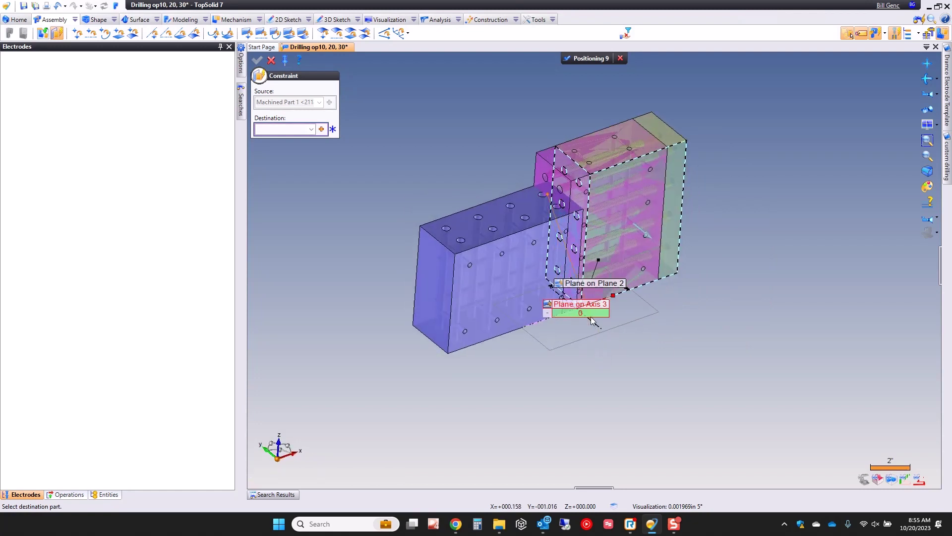
pyautogui.click(595, 325)
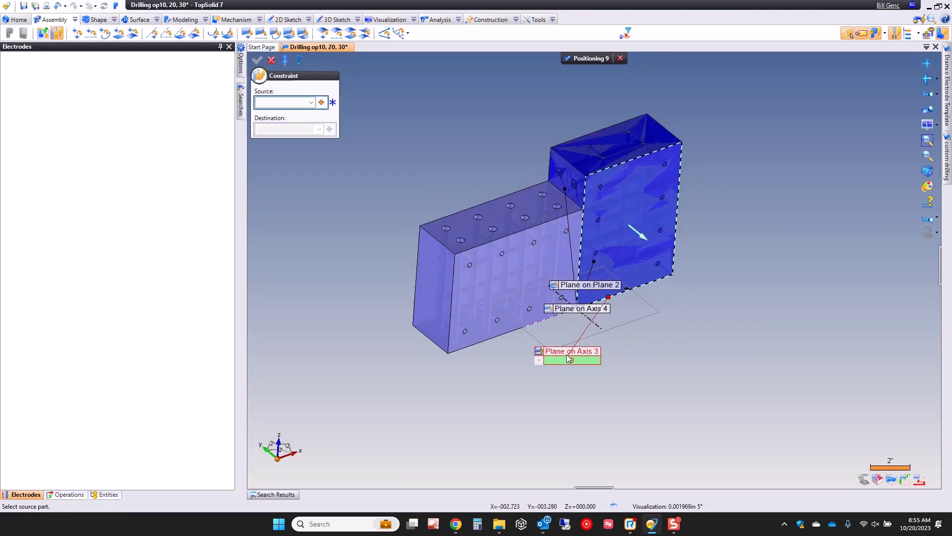
# - Give Plane on Axis 3 and 4 offsets of 6, clear the Axis 3 value, and validate
pyautogui.click(571, 360)
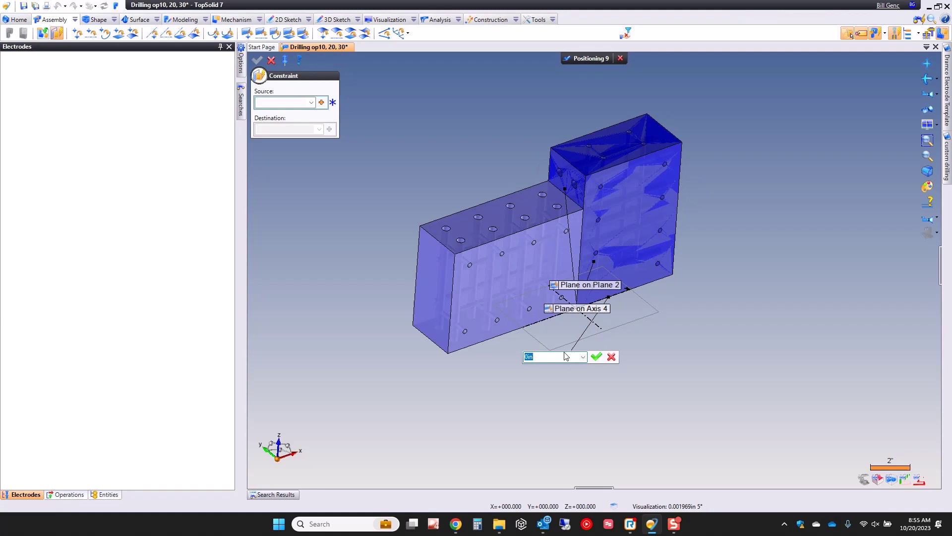
pyautogui.write('6')
pyautogui.press('Return')
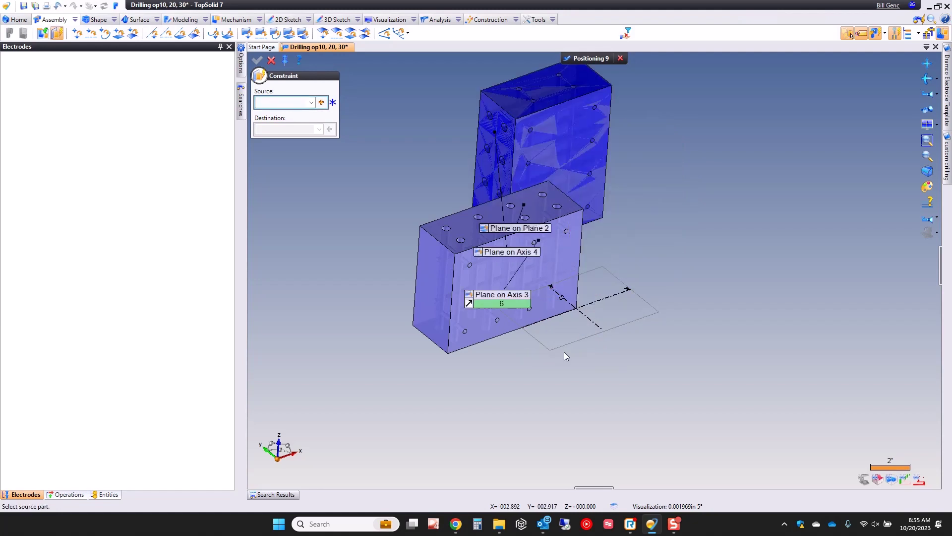
pyautogui.click(506, 257)
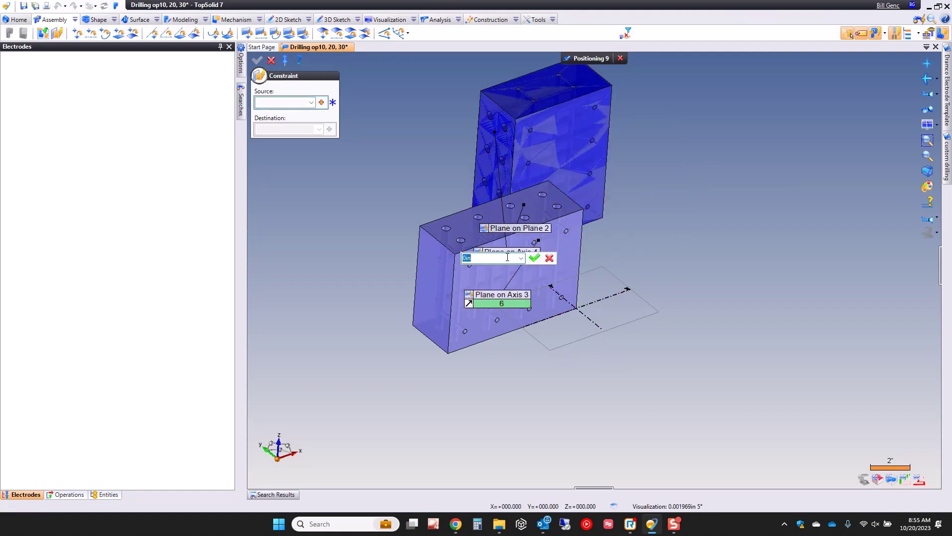
pyautogui.write('6')
pyautogui.press('Return')
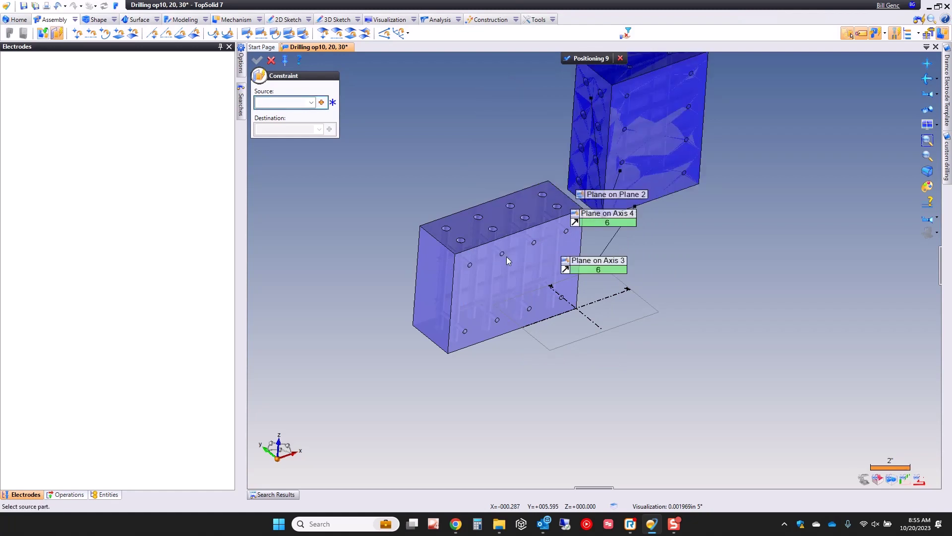
pyautogui.click(603, 270)
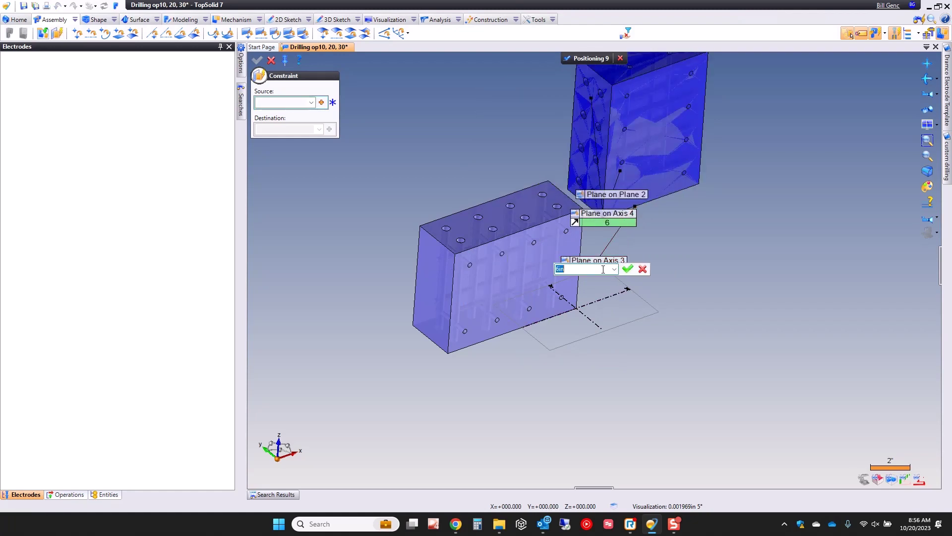
pyautogui.press('Delete')
pyautogui.press('Return')
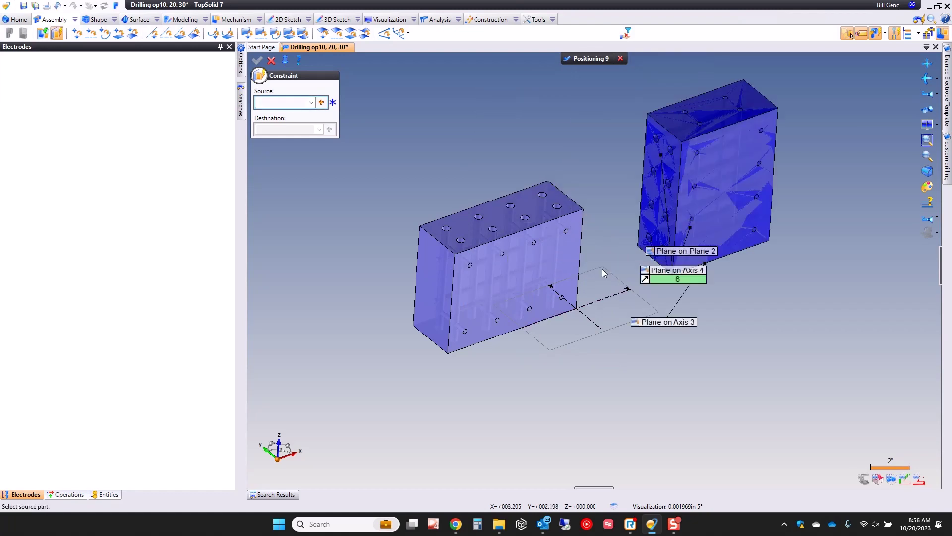
# - Start Gun drilling with the D0.25 gun drill on a Machined Part 2 hole and show its cutting conditions
pyautogui.moveTo(569, 174); pyautogui.dragTo(525, 174, button='middle')
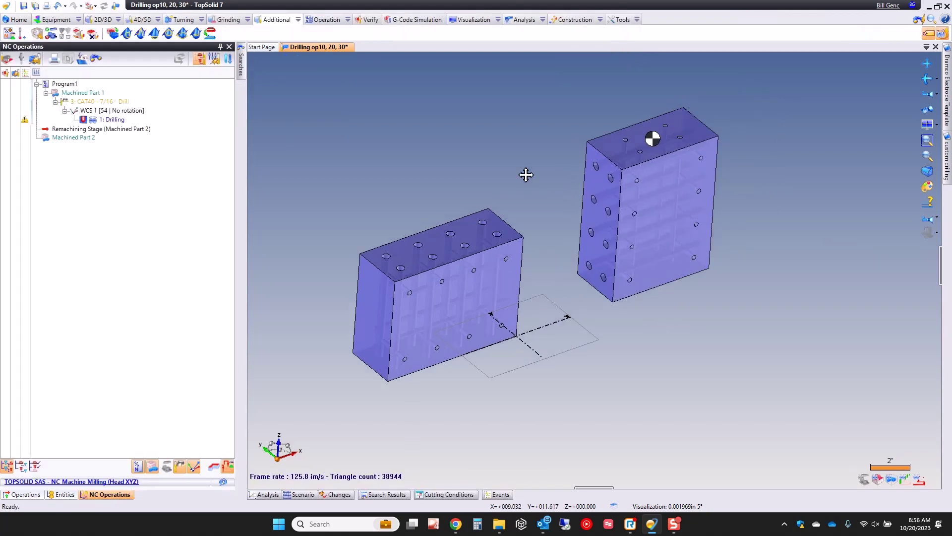
pyautogui.scroll(5, 641, 154)
pyautogui.moveTo(627, 201); pyautogui.dragTo(631, 160, button='middle')
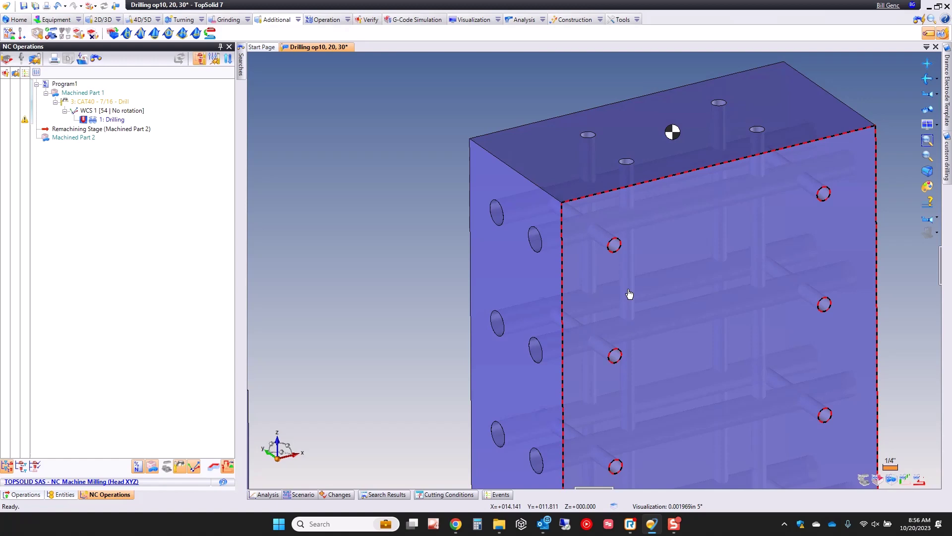
pyautogui.scroll(-5, 534, 240)
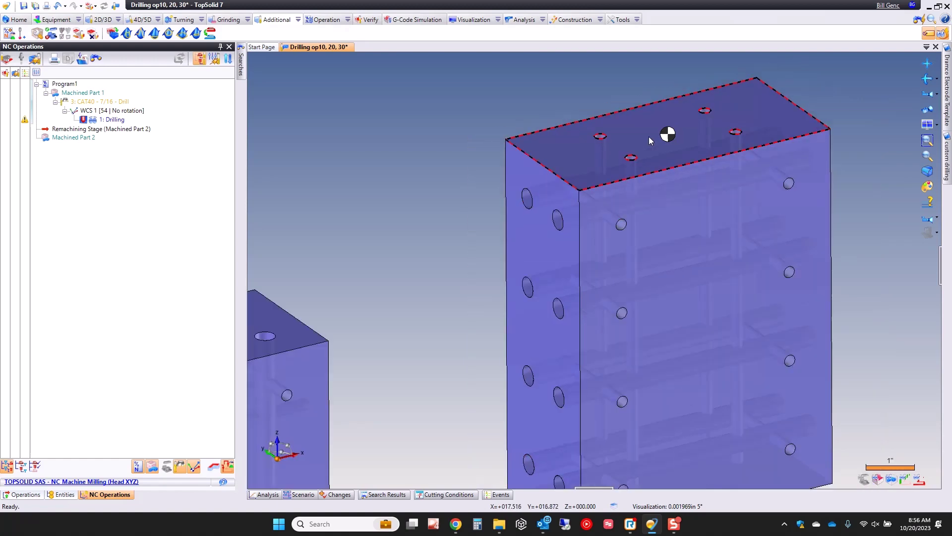
pyautogui.scroll(6, 633, 373)
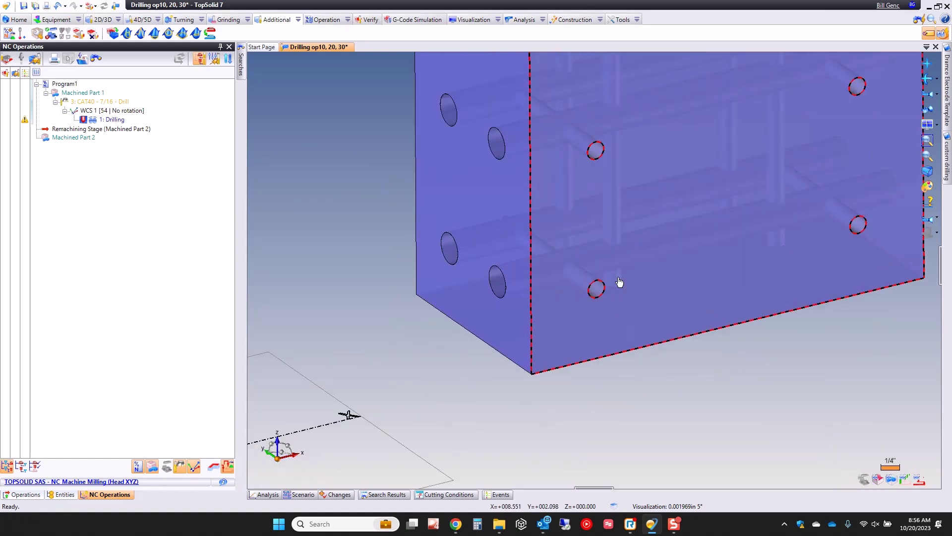
pyautogui.click(614, 273)
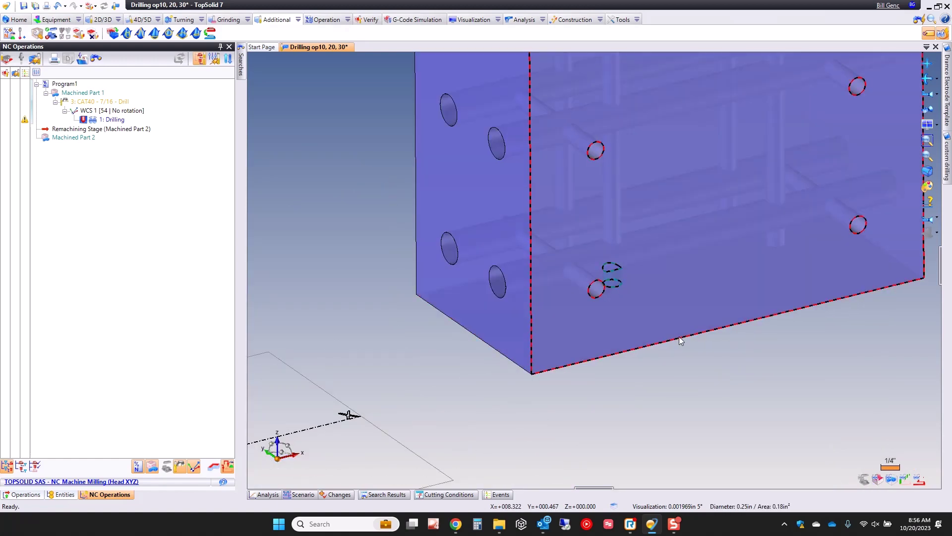
pyautogui.rightClick(735, 404)
pyautogui.moveTo(808, 145)
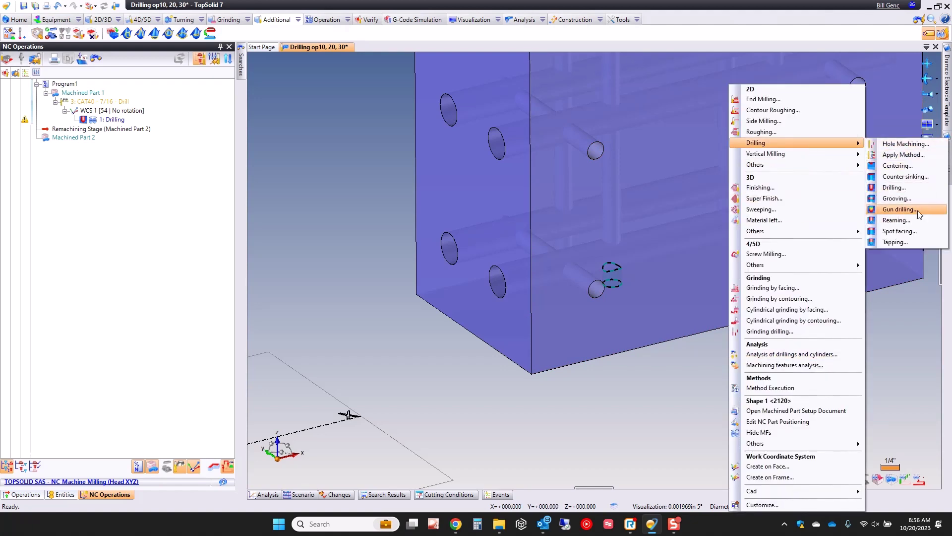
pyautogui.click(900, 210)
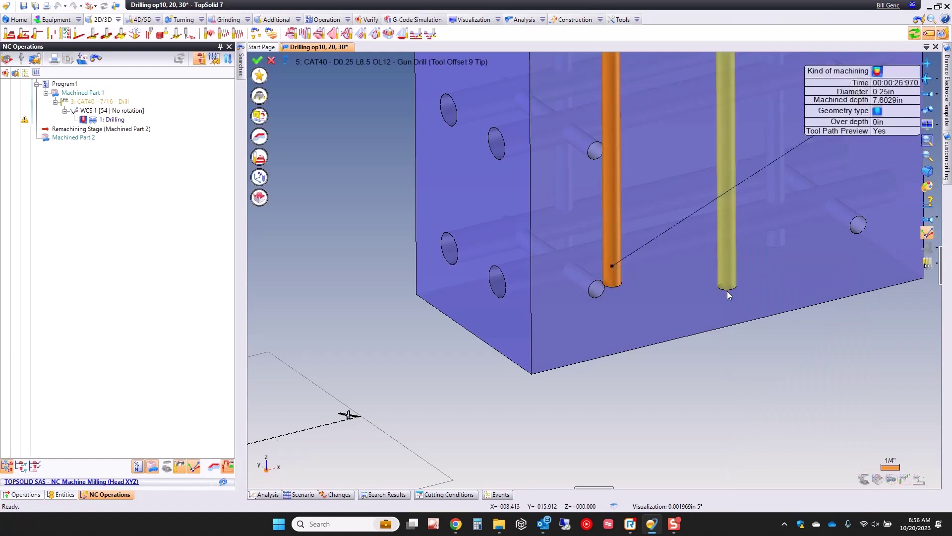
pyautogui.scroll(-5, 665, 402)
pyautogui.scroll(-2, 664, 404)
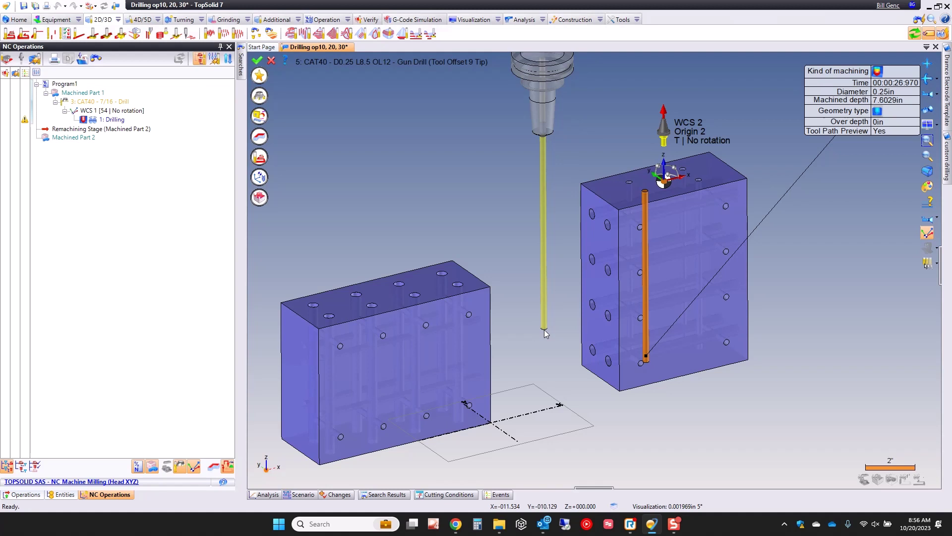
pyautogui.click(259, 116)
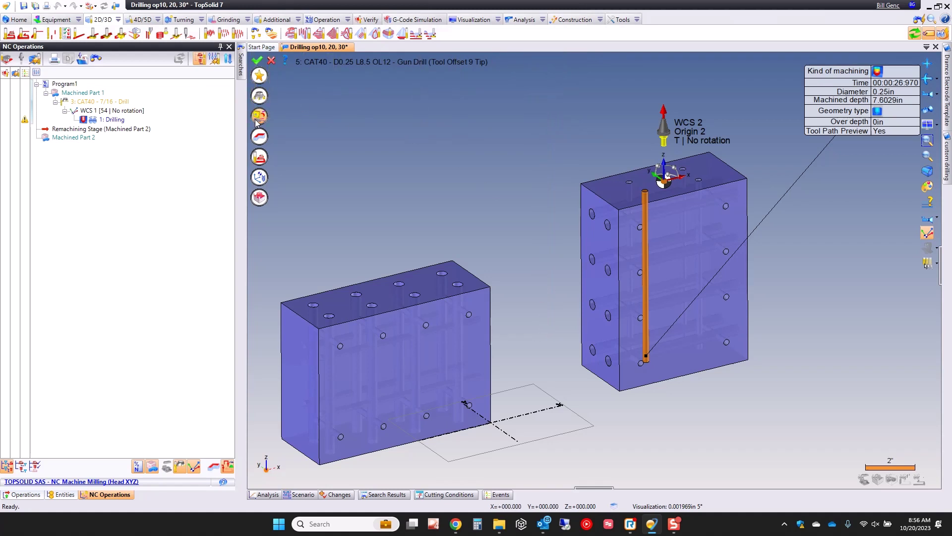
# - Set the gun drill spindle rate to 2500rpm and switch to the operation's settings
pyautogui.click(46, 148)
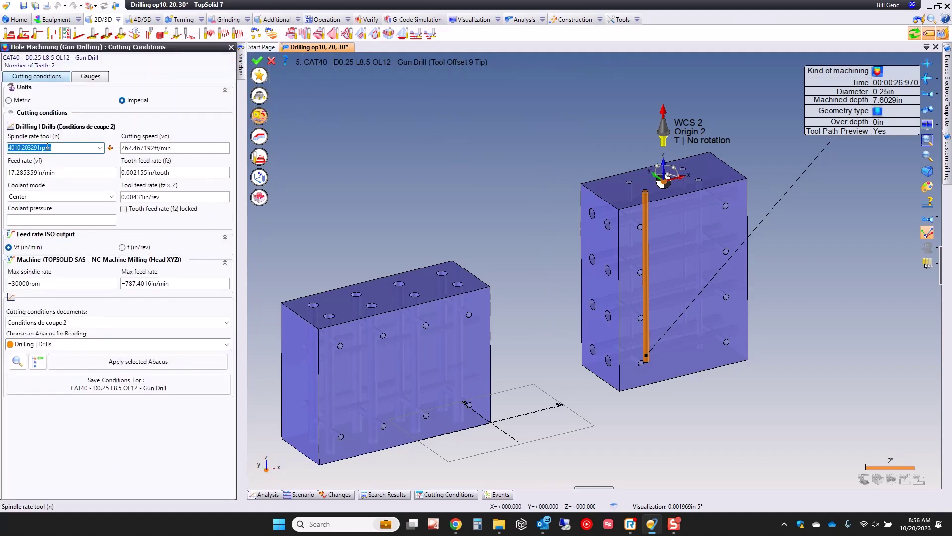
pyautogui.write('2500')
pyautogui.press('Tab')
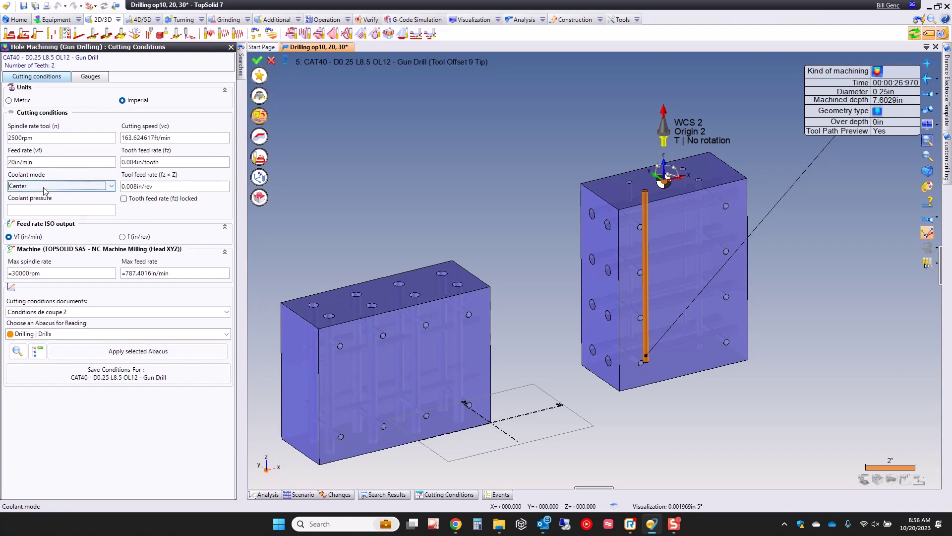
pyautogui.click(262, 161)
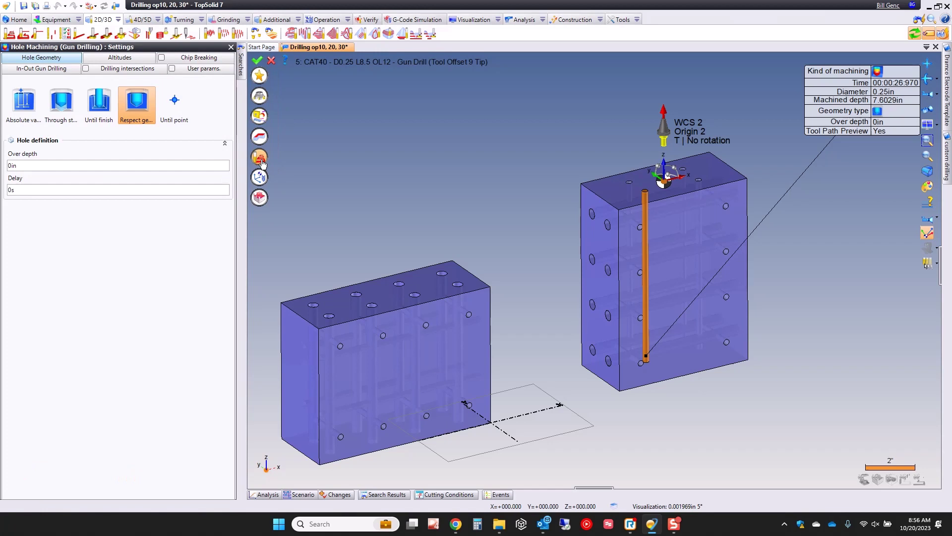
# - Turn on drilling intersections and refresh to detect Drilling 1.1–1.4, previewing each
pyautogui.click(96, 70)
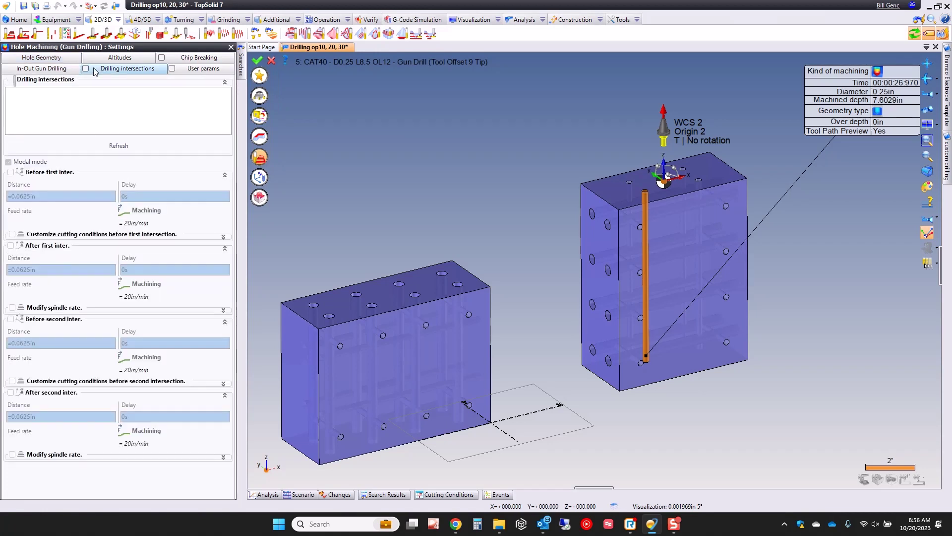
pyautogui.click(85, 69)
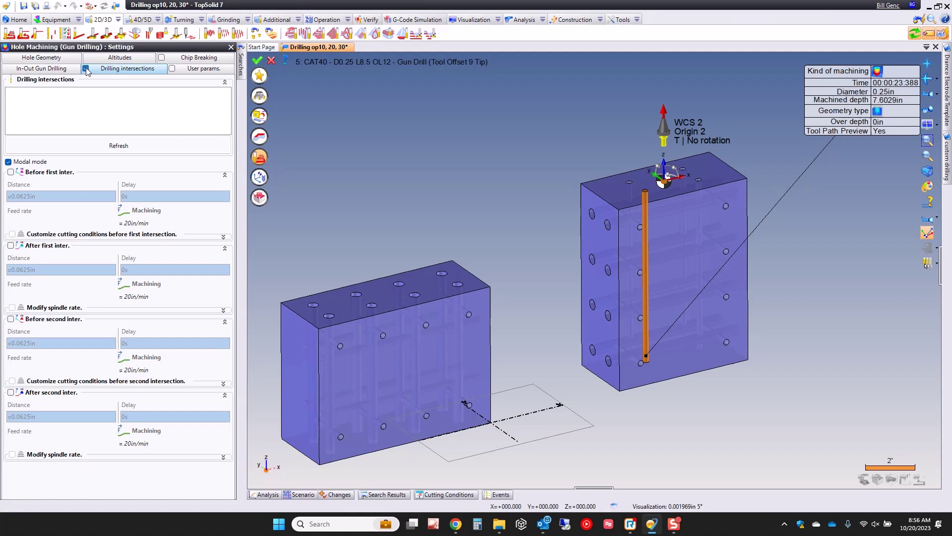
pyautogui.click(113, 145)
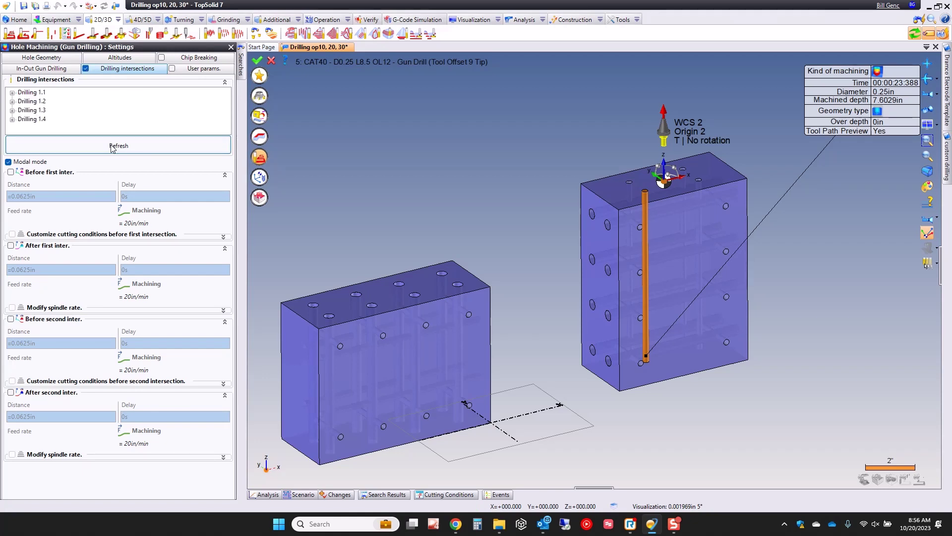
pyautogui.click(35, 92)
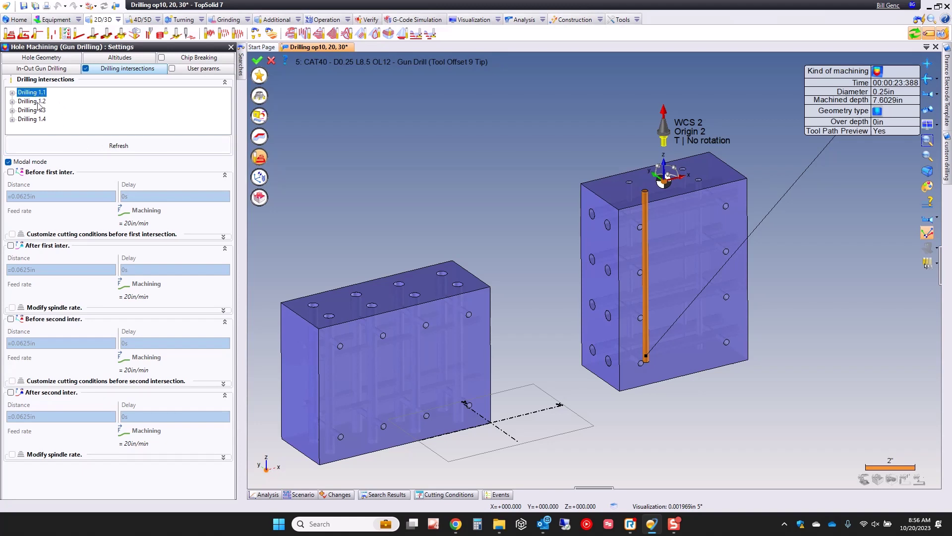
pyautogui.click(38, 102)
pyautogui.click(35, 110)
pyautogui.click(33, 119)
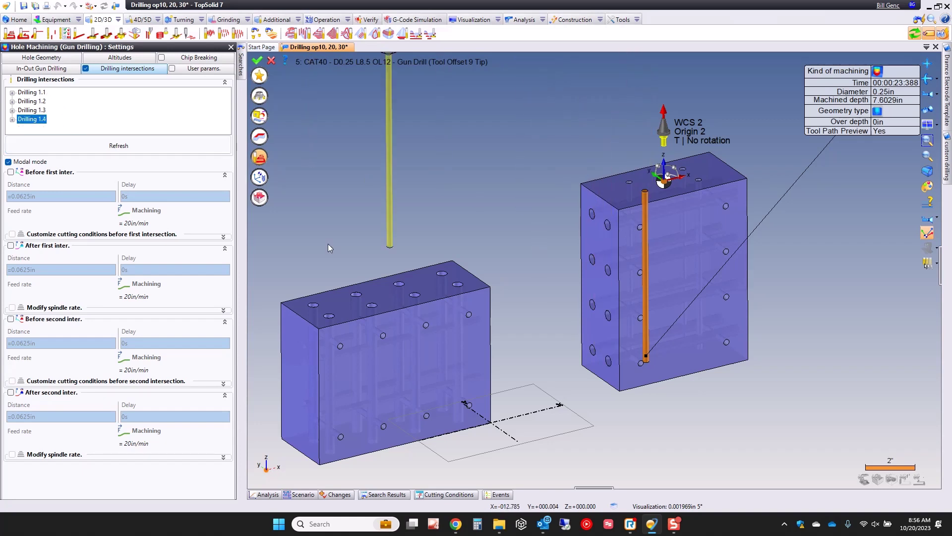
# - Before the first intersection, drop the feed to a 20% factor with a 2s dwell
pyautogui.click(9, 172)
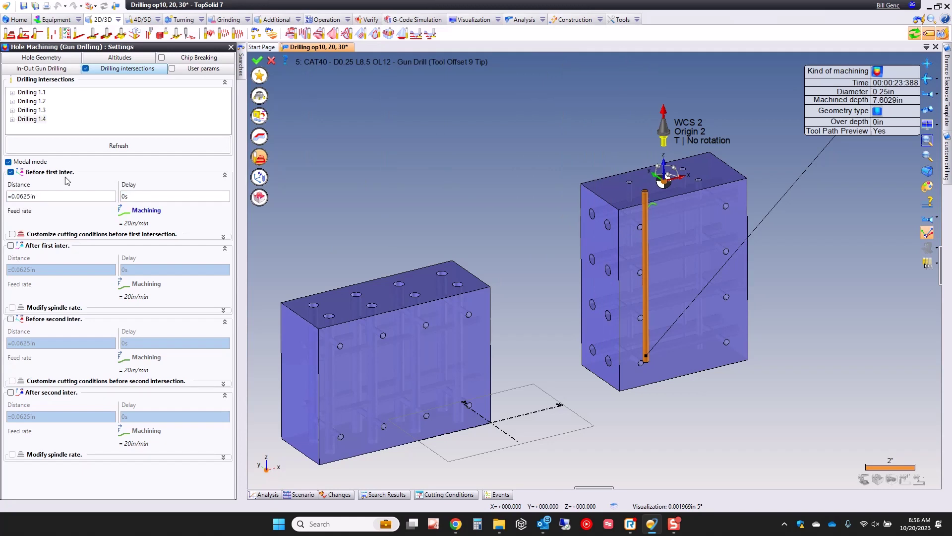
pyautogui.scroll(6, 605, 169)
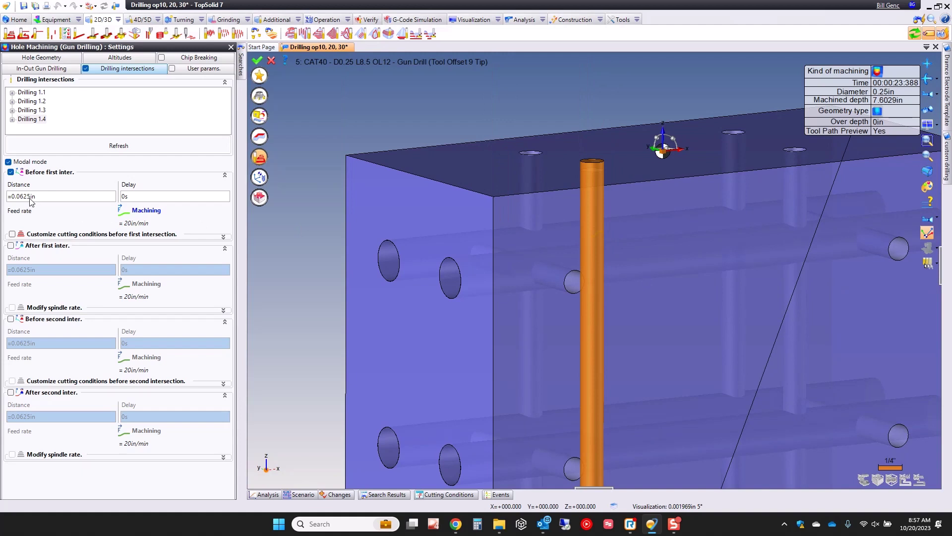
pyautogui.click(144, 210)
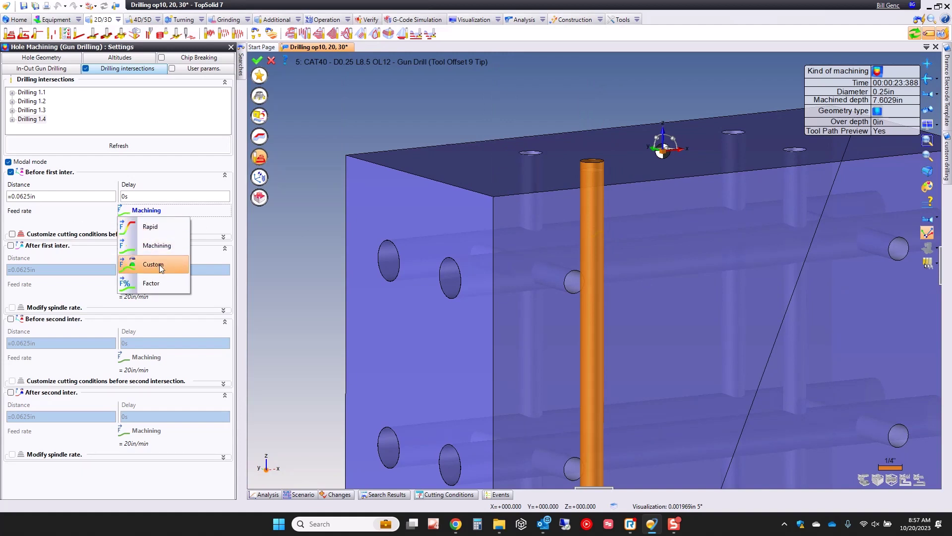
pyautogui.click(161, 282)
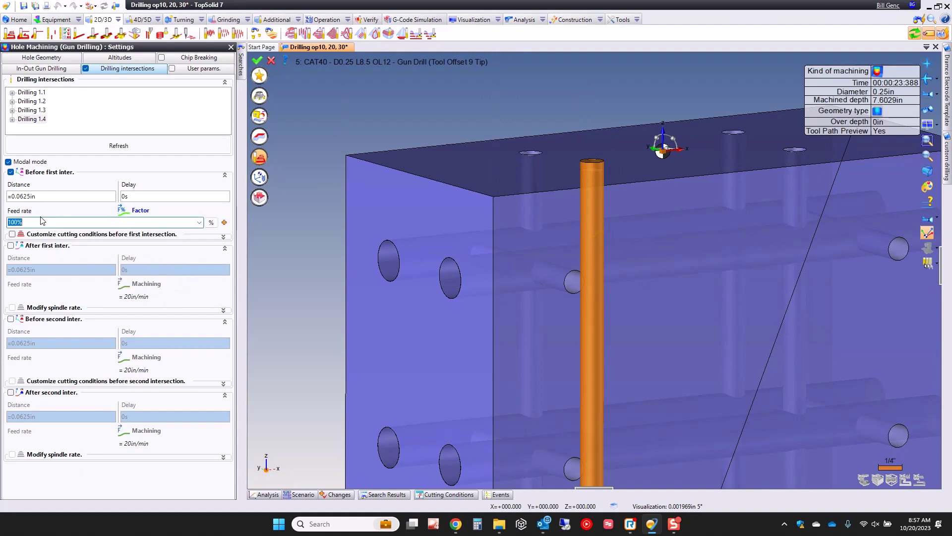
pyautogui.write('20')
pyautogui.press('Return')
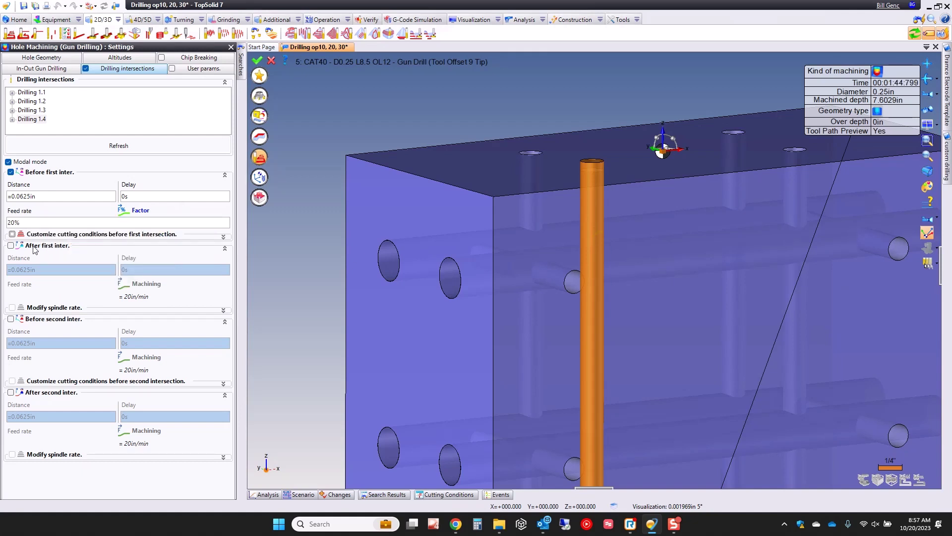
pyautogui.click(136, 196)
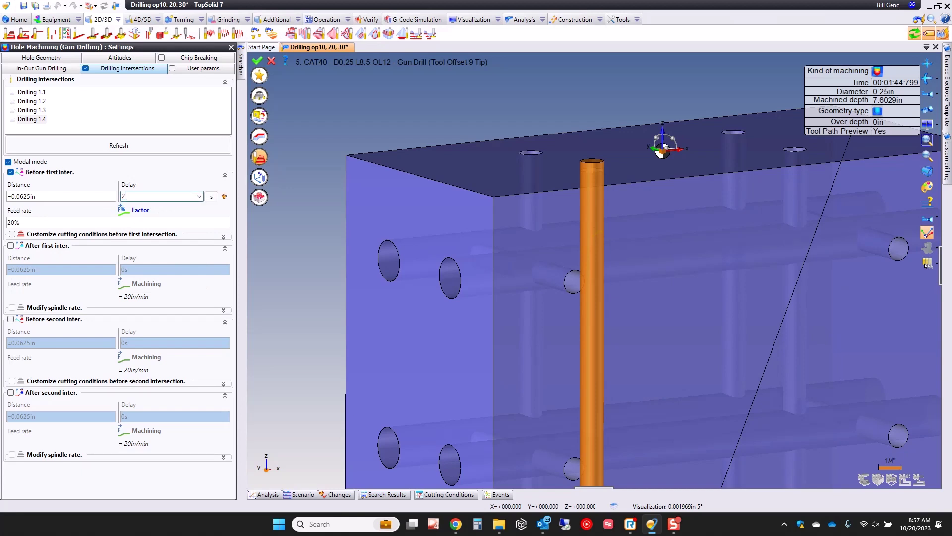
pyautogui.write('2')
pyautogui.press('Return')
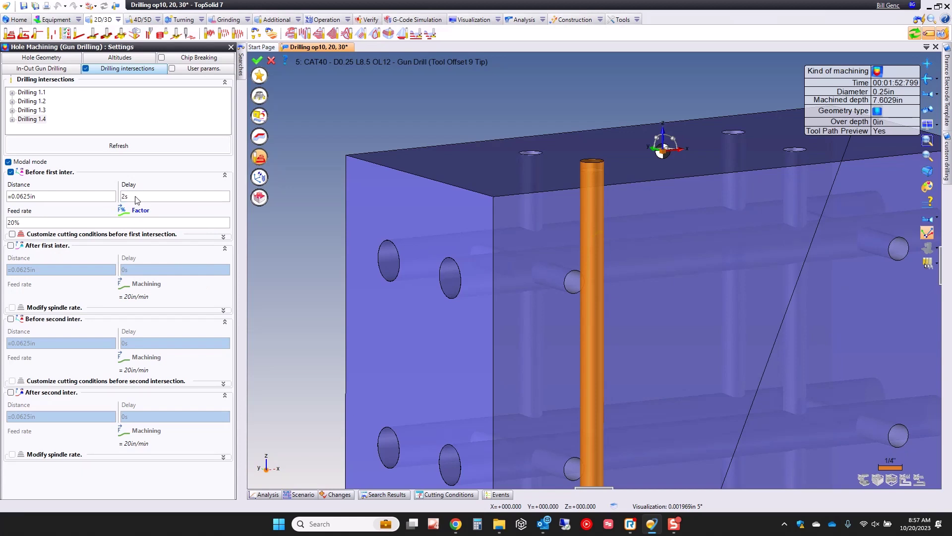
# - After the first intersection, raise the feed to a 150% factor
pyautogui.click(10, 246)
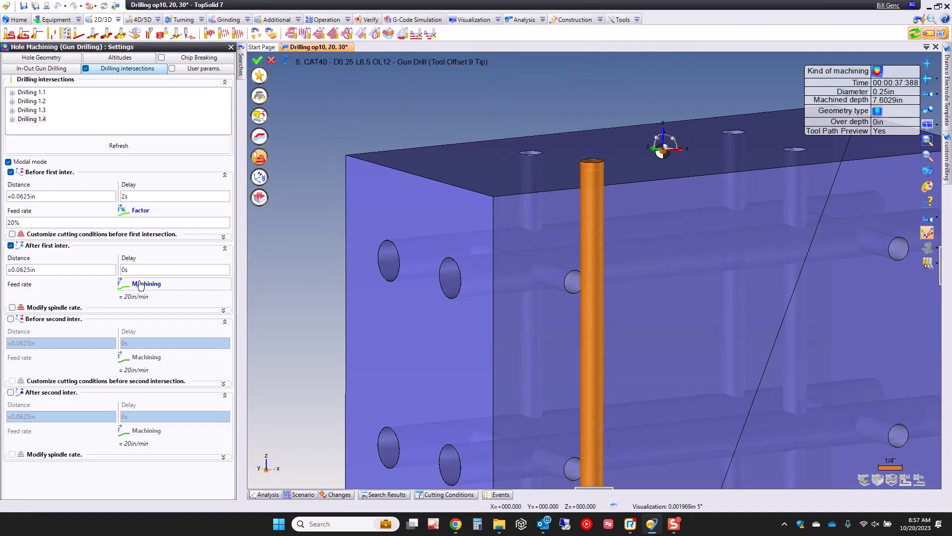
pyautogui.click(141, 287)
pyautogui.click(153, 358)
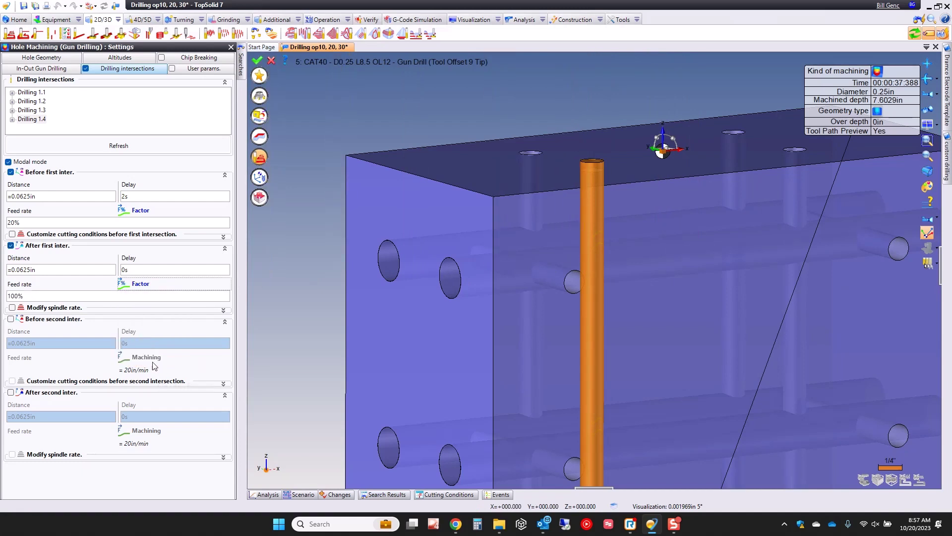
pyautogui.click(37, 293)
pyautogui.write('150')
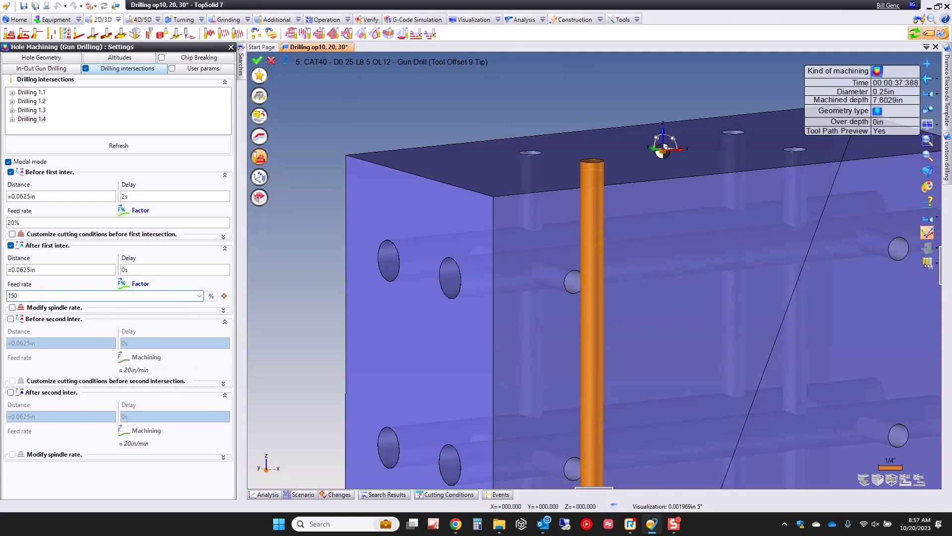
pyautogui.press('Tab')
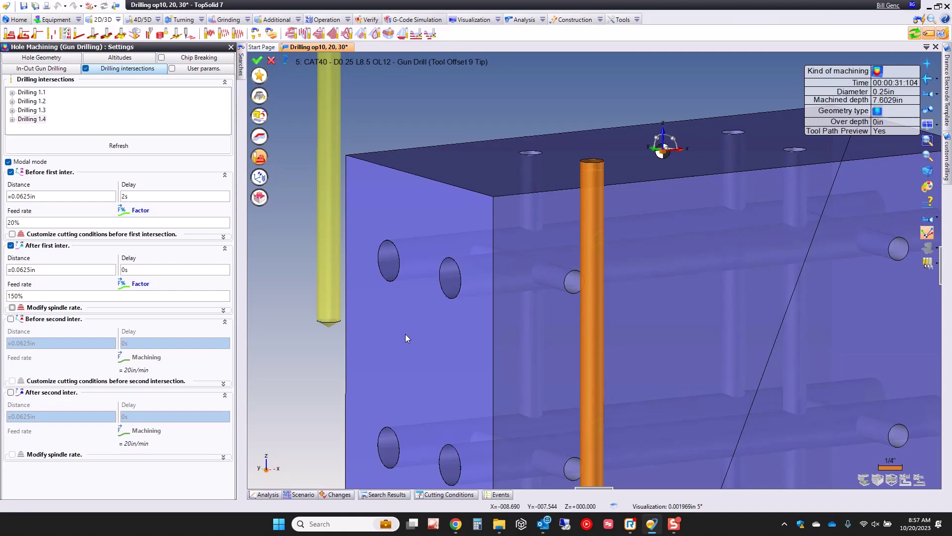
pyautogui.moveTo(639, 268); pyautogui.dragTo(641, 257, button='middle')
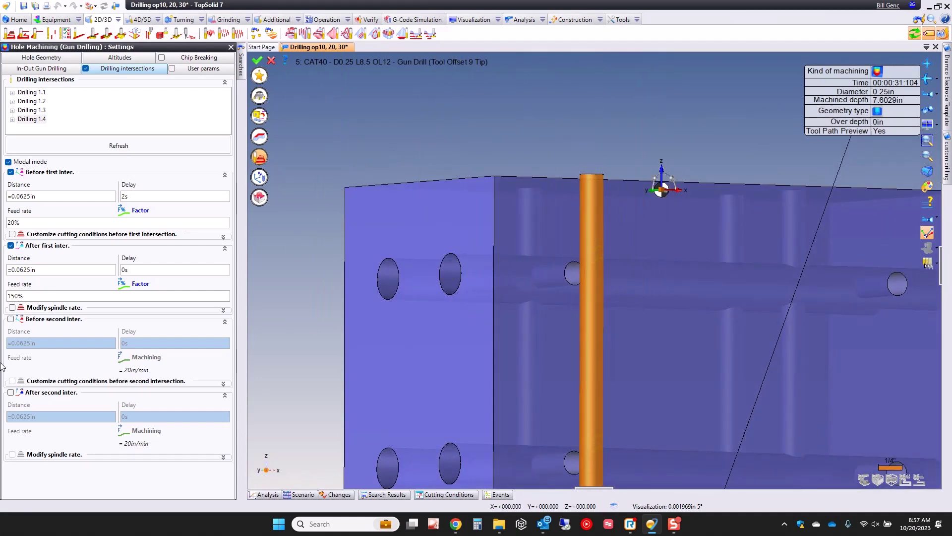
# - Set a 20% feed factor before the second intersection and keep normal machining feed after it
pyautogui.click(10, 318)
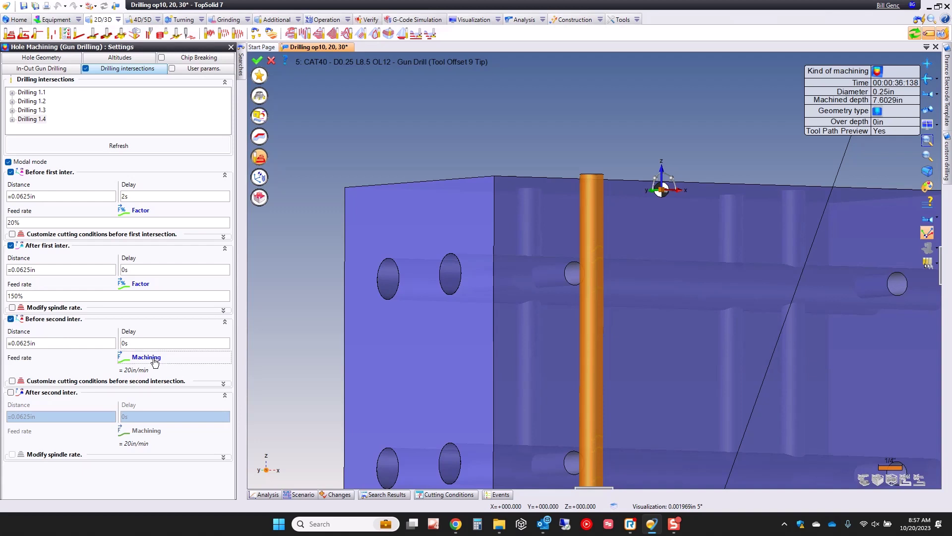
pyautogui.click(164, 357)
pyautogui.click(158, 430)
pyautogui.click(144, 369)
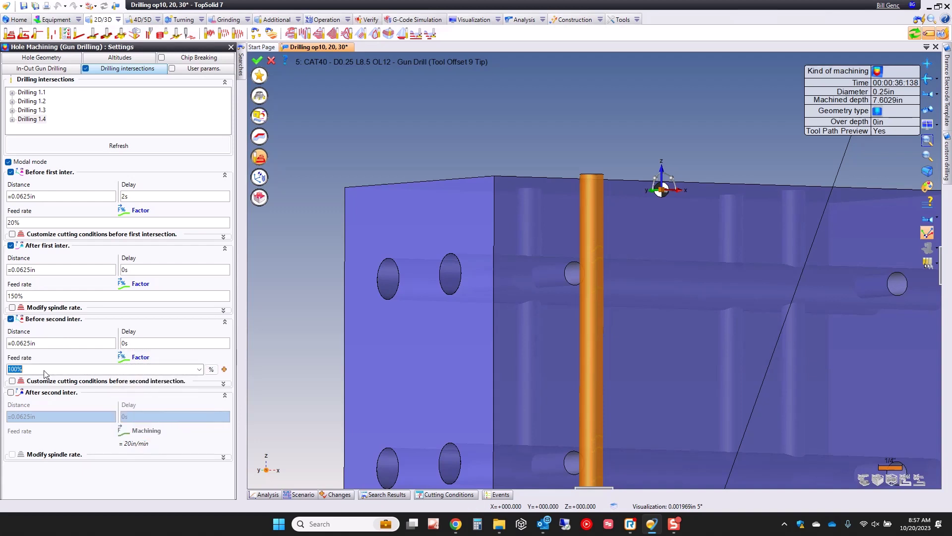
pyautogui.write('20')
pyautogui.press('Tab')
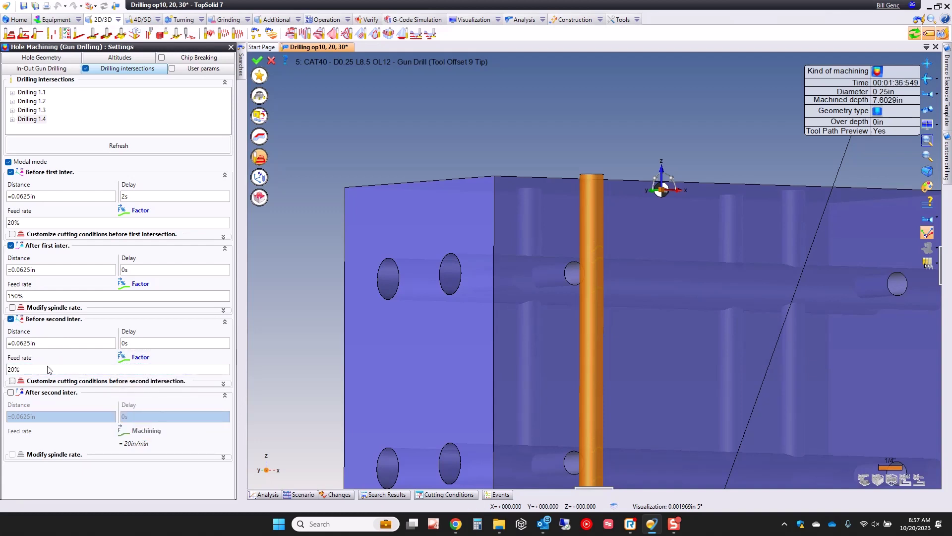
pyautogui.click(11, 393)
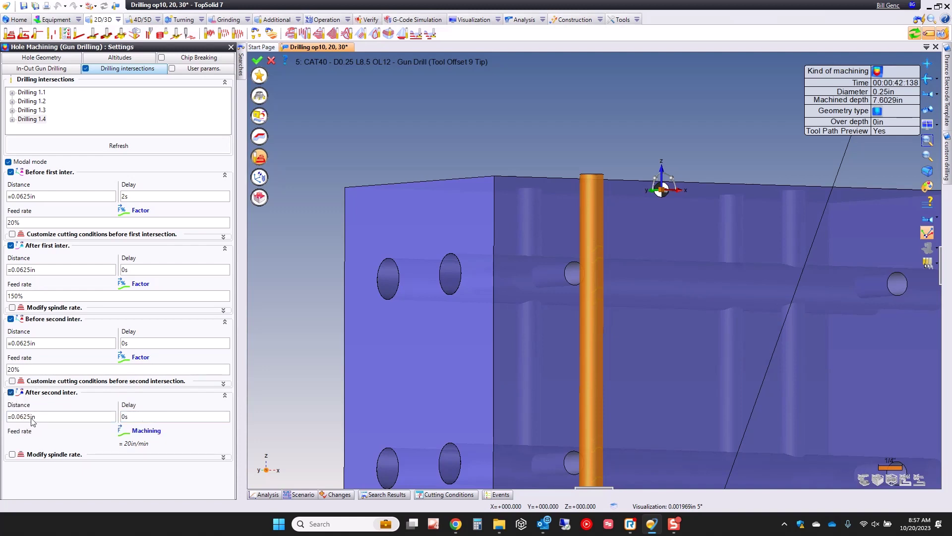
pyautogui.click(146, 432)
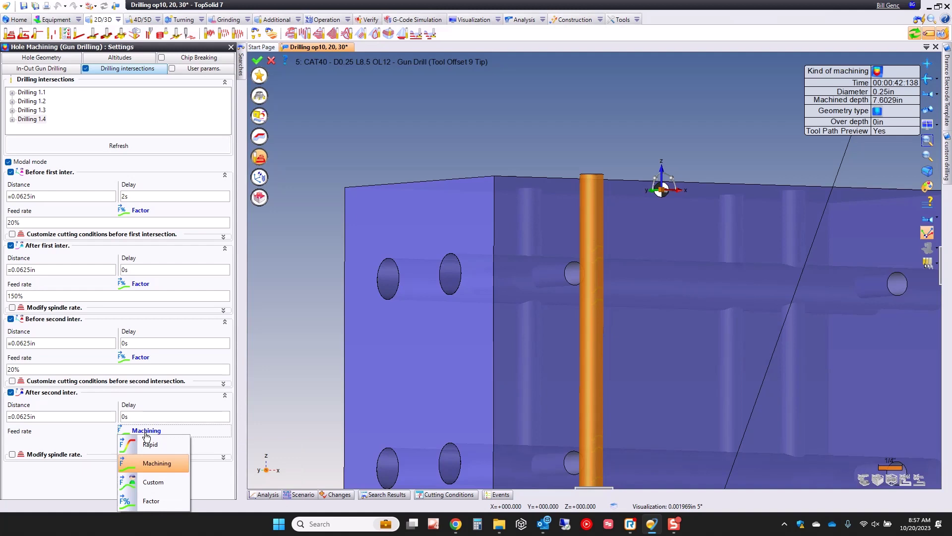
pyautogui.click(146, 435)
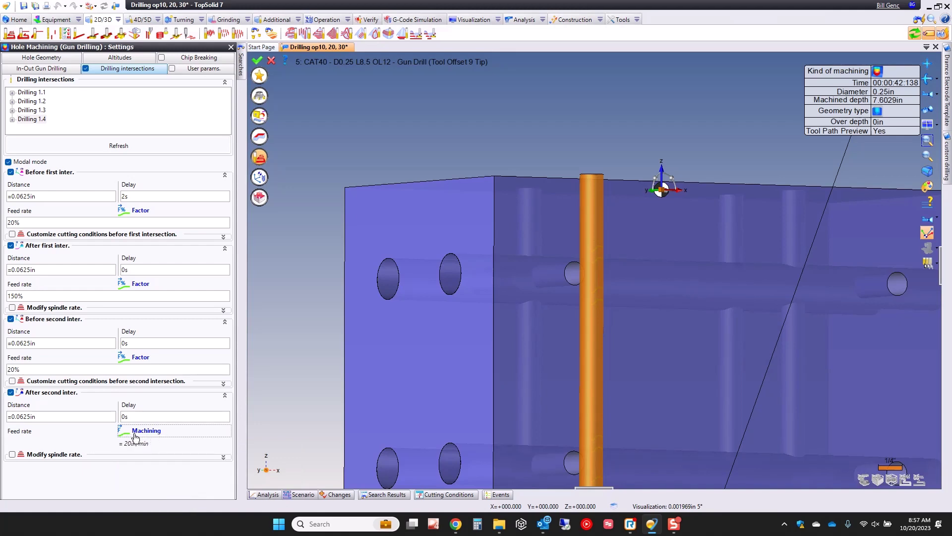
pyautogui.scroll(-5, 510, 224)
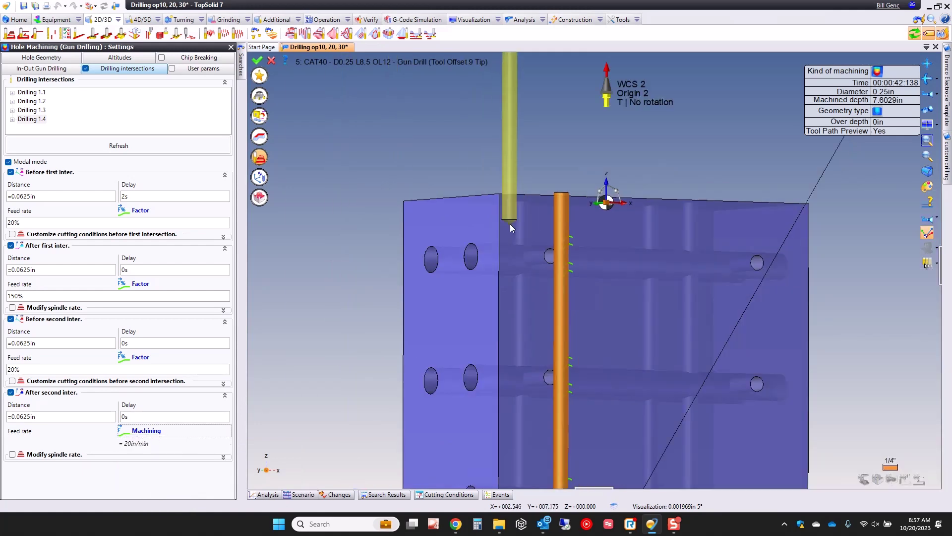
# - Accept the gun-drilling settings and play the Gun Drilling simulation
pyautogui.click(257, 60)
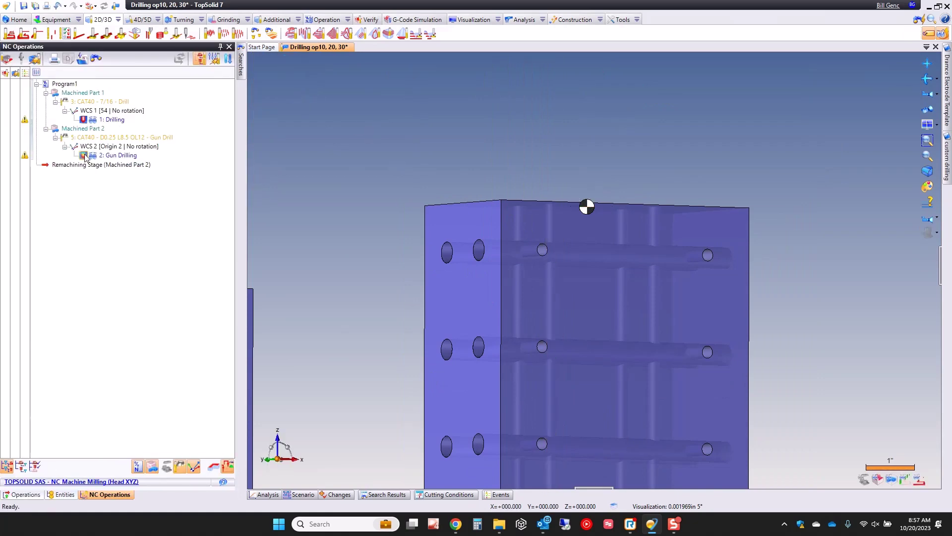
pyautogui.click(84, 155)
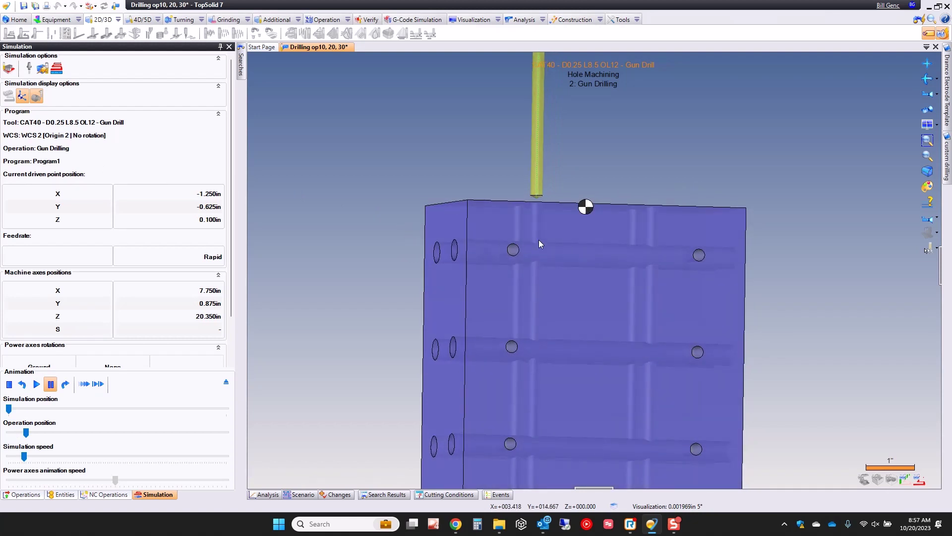
pyautogui.scroll(3, 539, 240)
pyautogui.moveTo(546, 249); pyautogui.dragTo(493, 205, button='middle')
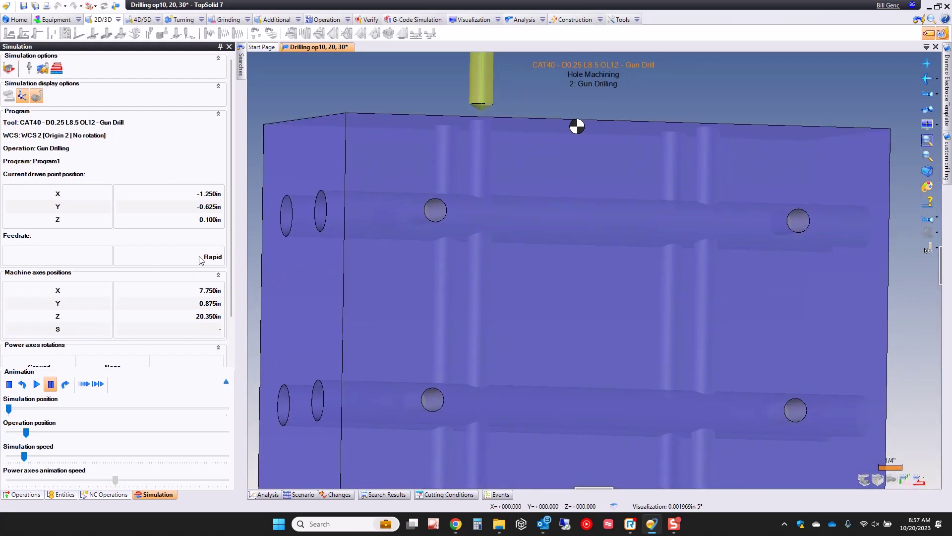
pyautogui.press('space')
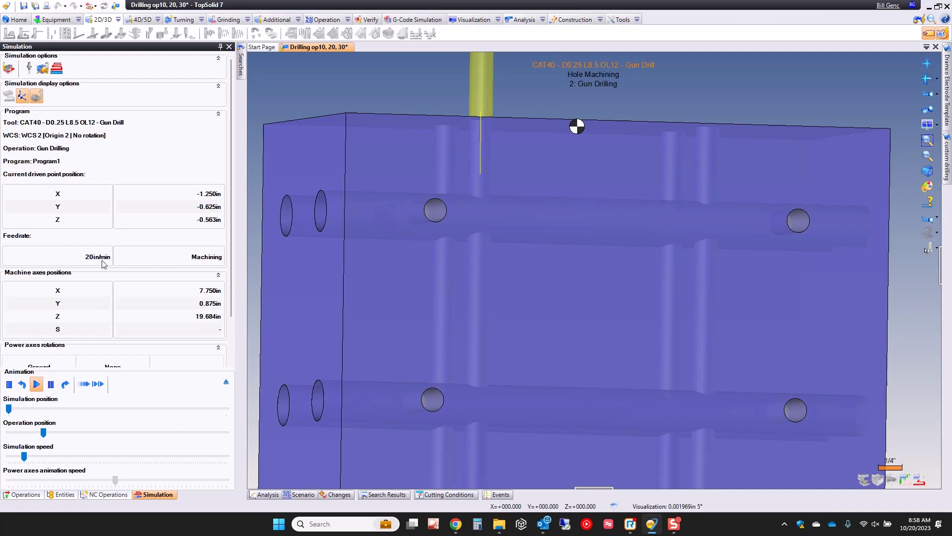
pyautogui.press('space')
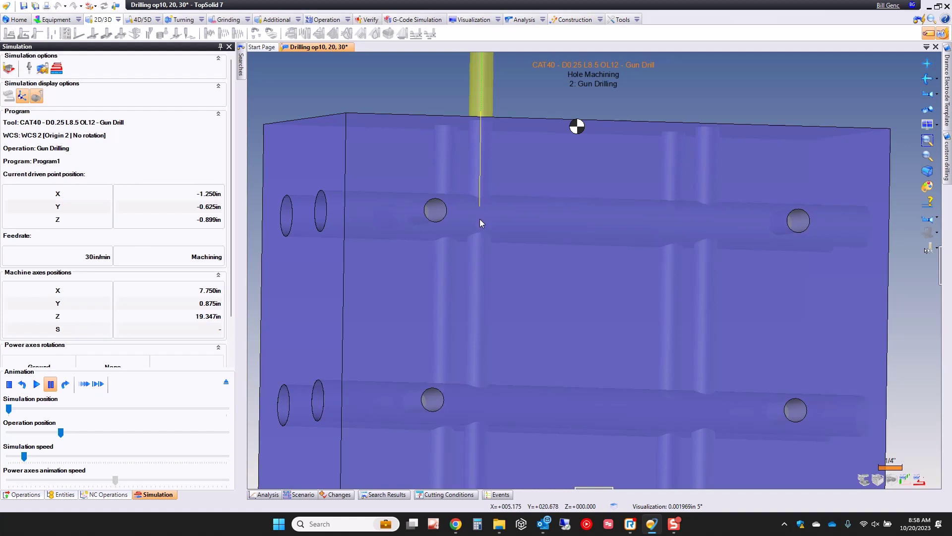
pyautogui.press('space')
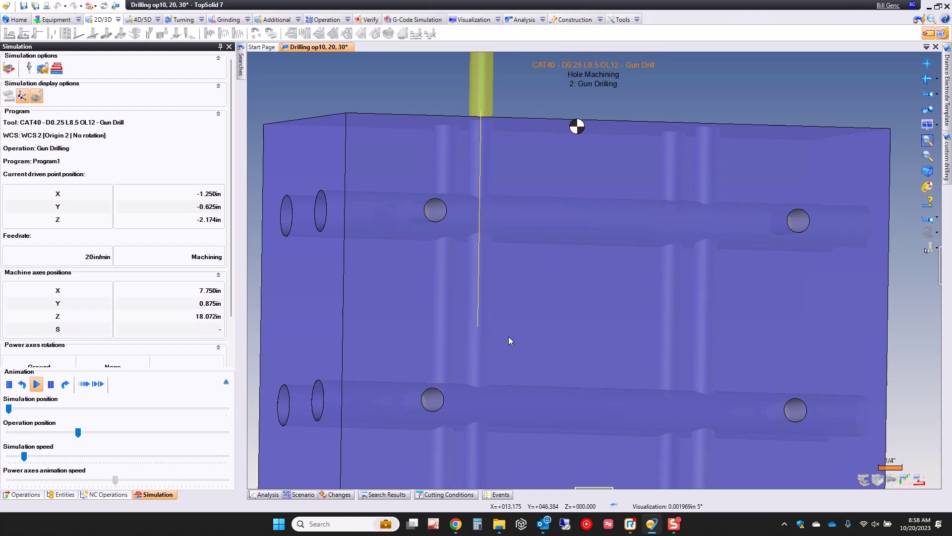
# - Follow the drilling to its end, then exit the simulation back to the operations tree
pyautogui.moveTo(508, 337); pyautogui.dragTo(564, 268, button='middle')
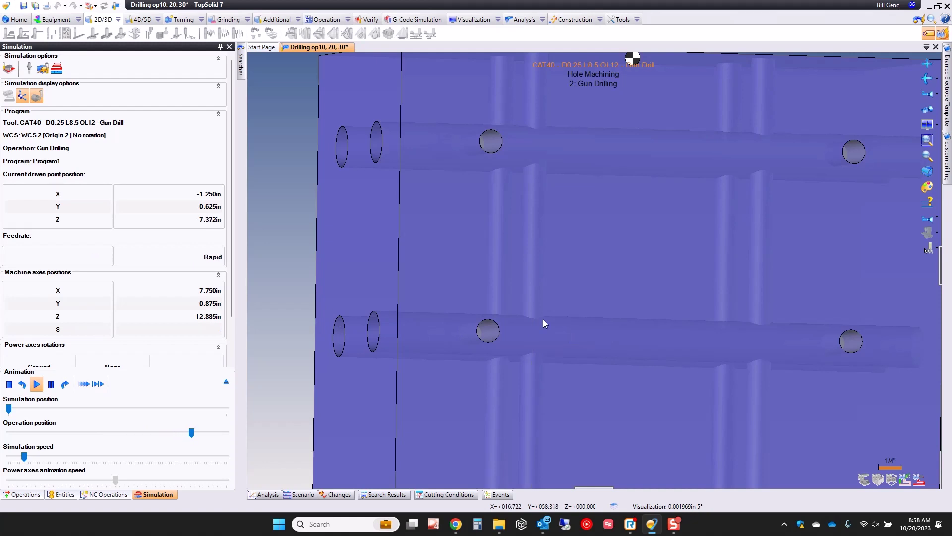
pyautogui.scroll(-3, 529, 303)
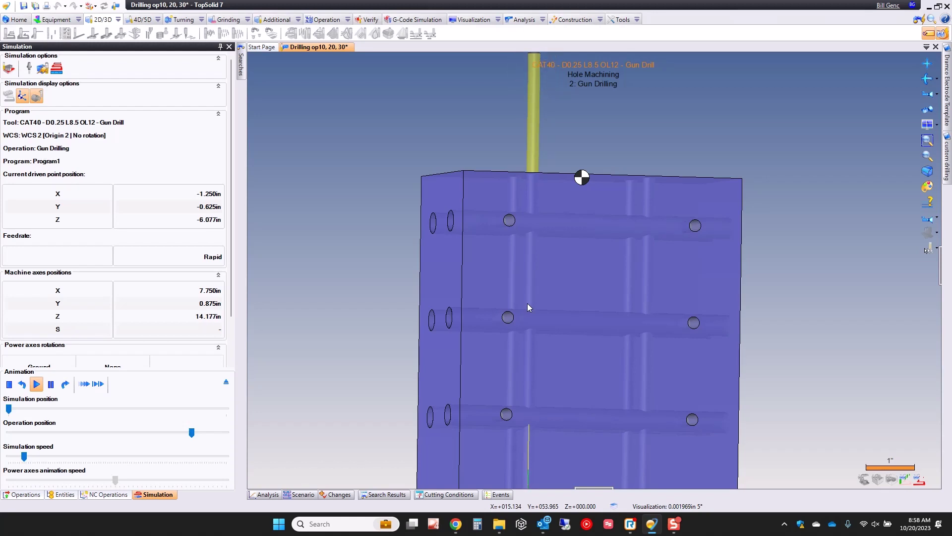
pyautogui.click(226, 382)
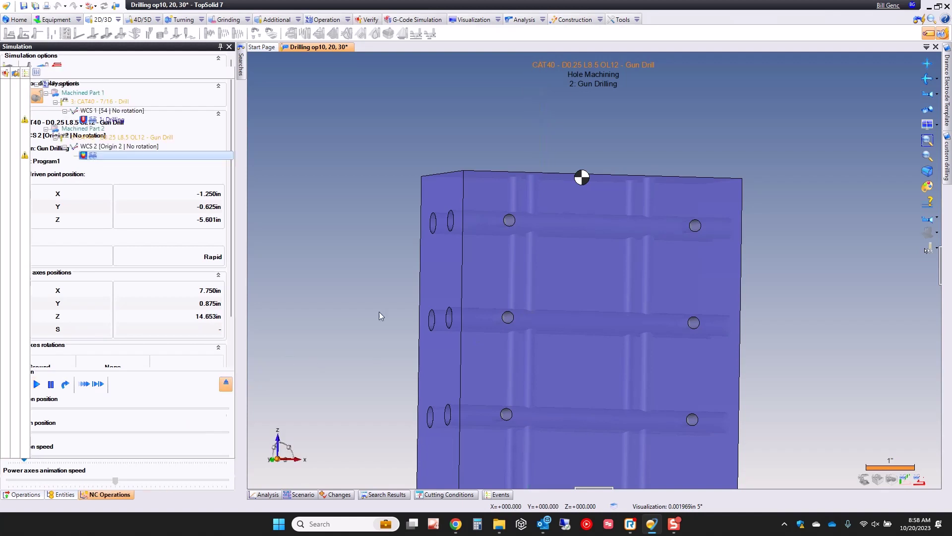
# - Edit 2: Gun Drilling and set the entry pre-drilled length to .3in
pyautogui.doubleClick(115, 155)
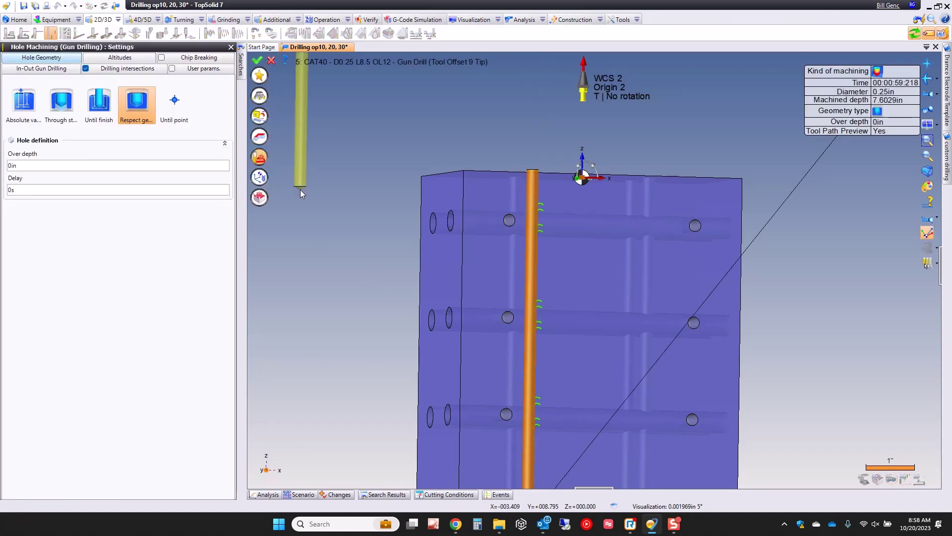
pyautogui.click(26, 69)
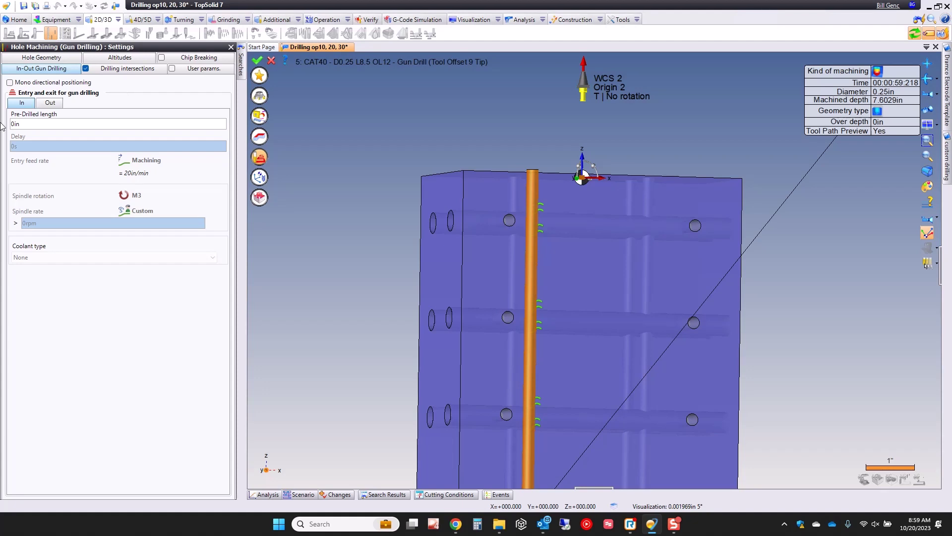
pyautogui.click(25, 125)
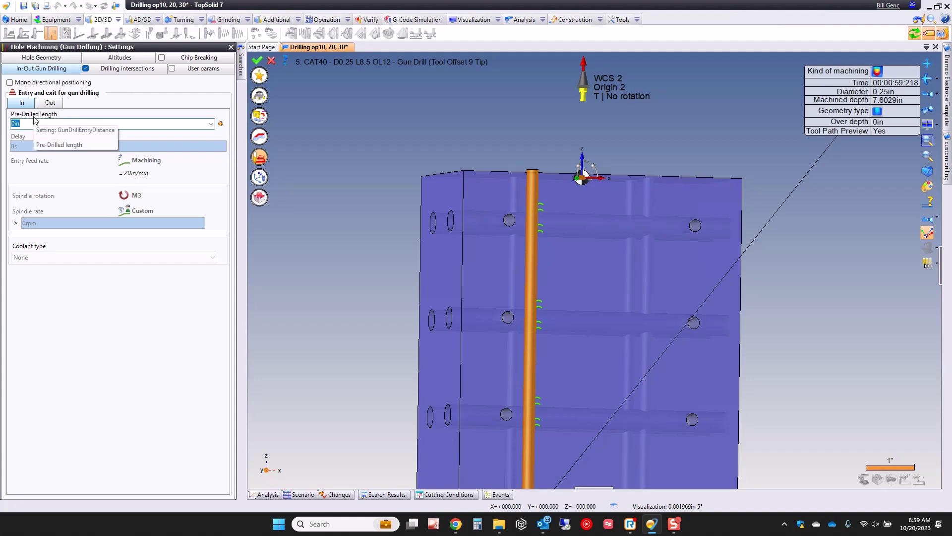
pyautogui.write('.3')
pyautogui.press('Return')
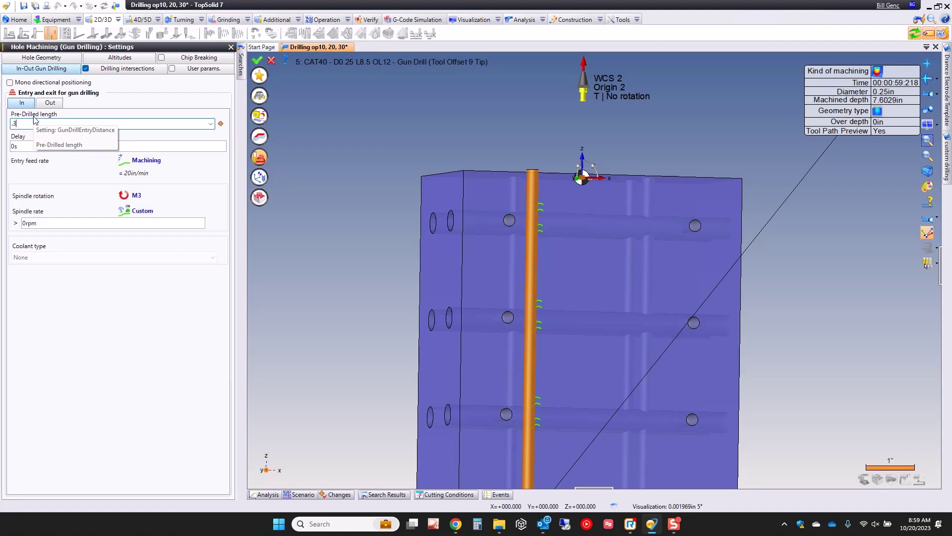
# - Make the entry feed rate a 50% factor
pyautogui.click(141, 165)
pyautogui.click(149, 214)
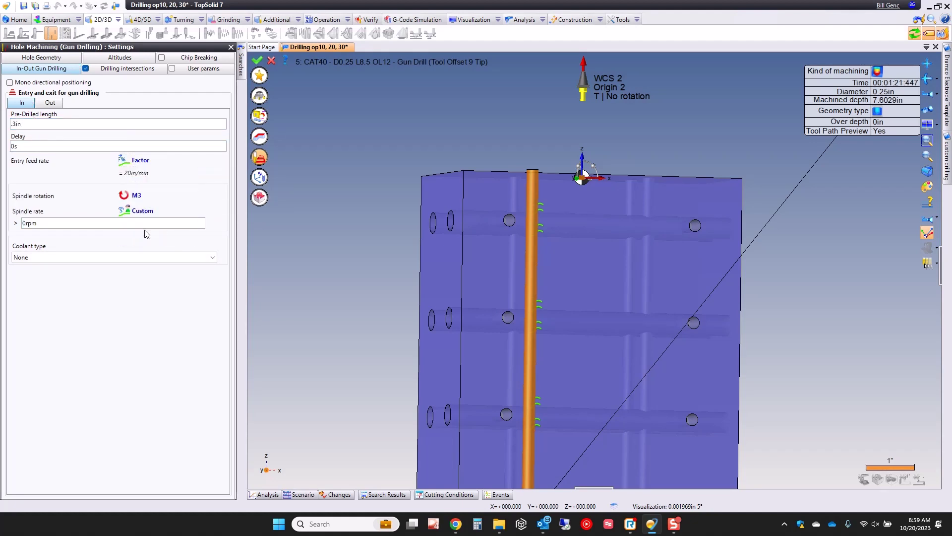
pyautogui.click(103, 174)
pyautogui.write('50')
pyautogui.press('Tab')
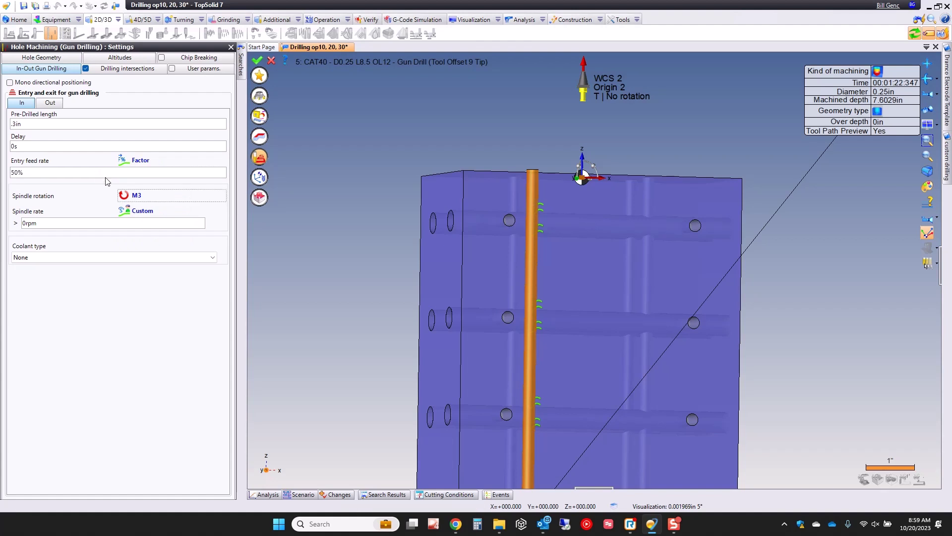
# - Make the entry spindle rate a 50% tool factor, leaving coolant as None
pyautogui.click(139, 211)
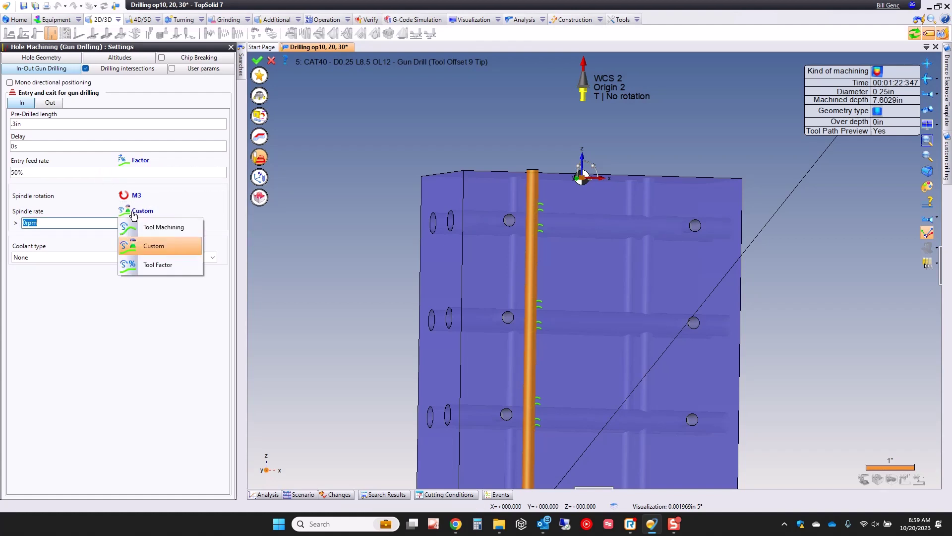
pyautogui.click(152, 266)
pyautogui.click(148, 212)
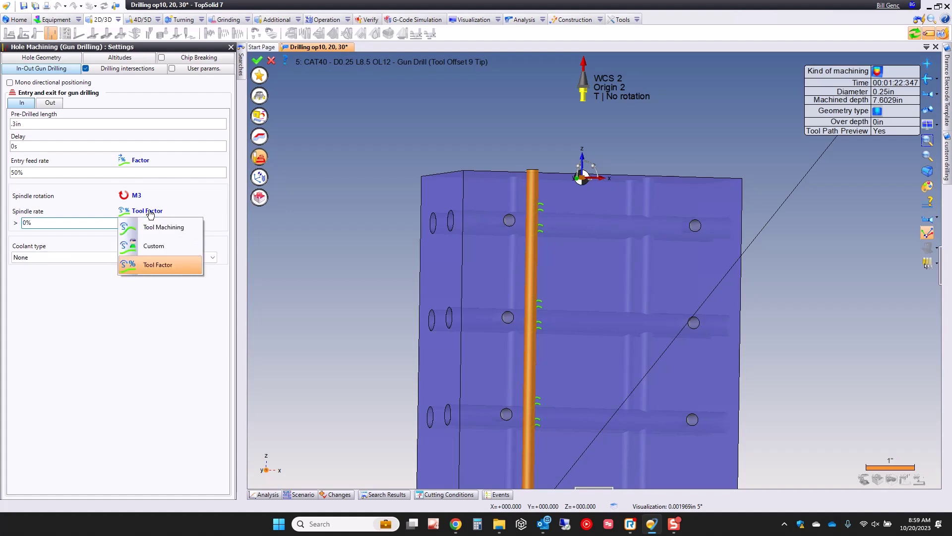
pyautogui.click(155, 265)
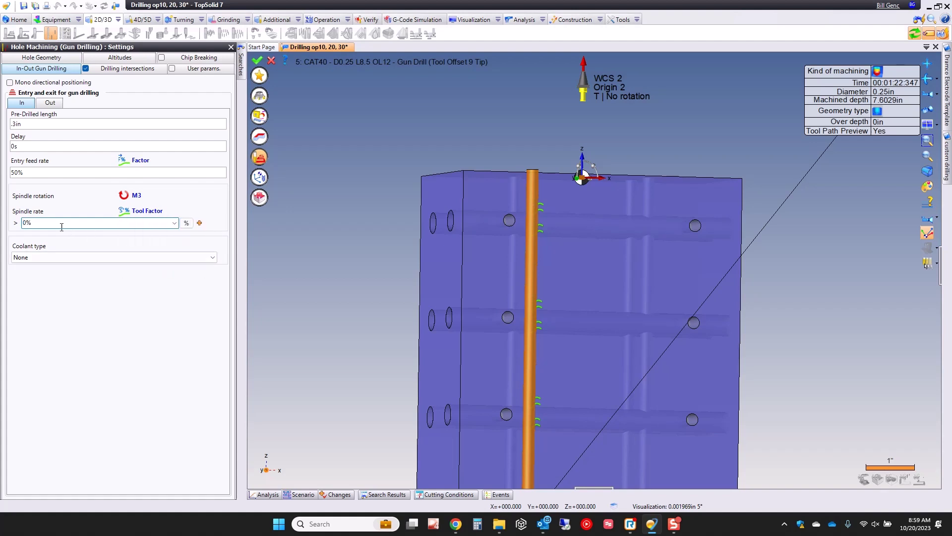
pyautogui.doubleClick(56, 223)
pyautogui.write('50%')
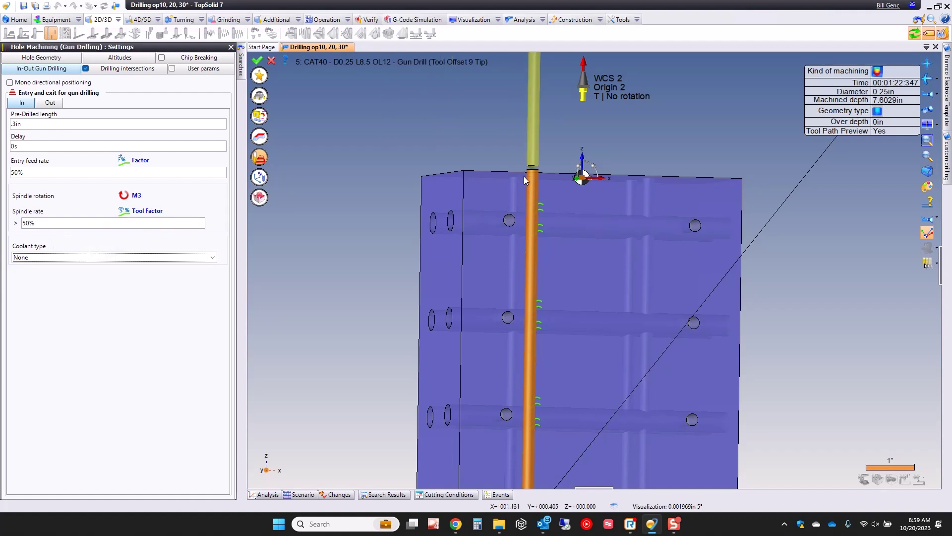
pyautogui.click(135, 256)
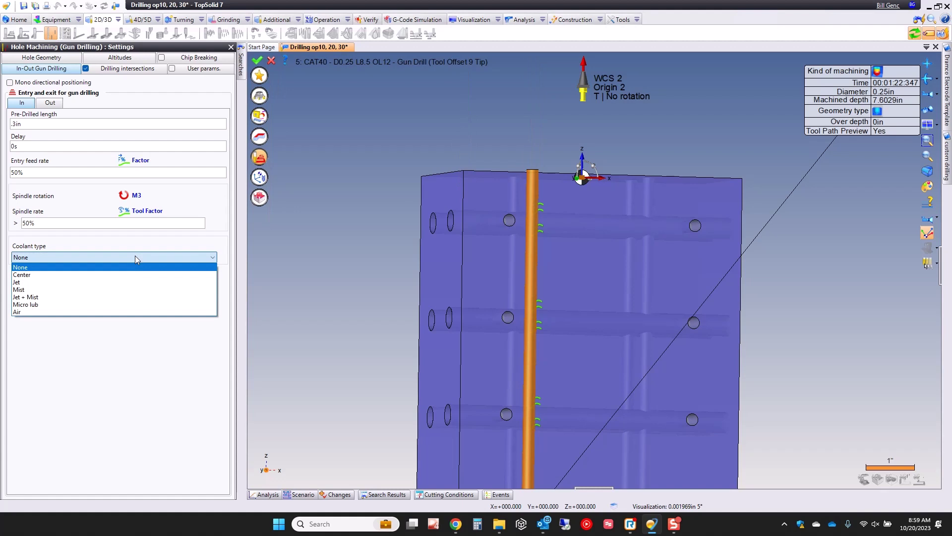
pyautogui.click(135, 256)
# - Set the exit to a 2s delay at 500rpm spindle rate and apply the changes
pyautogui.click(48, 105)
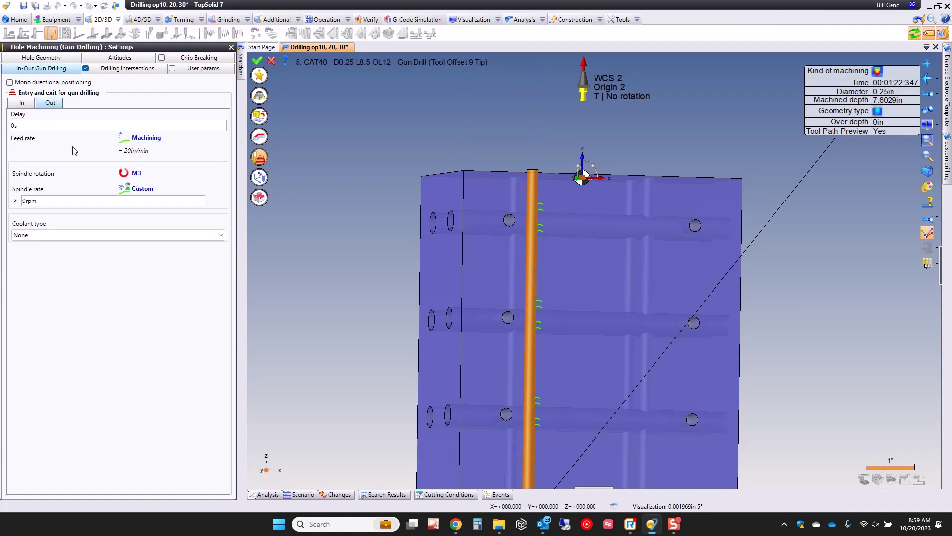
pyautogui.click(82, 200)
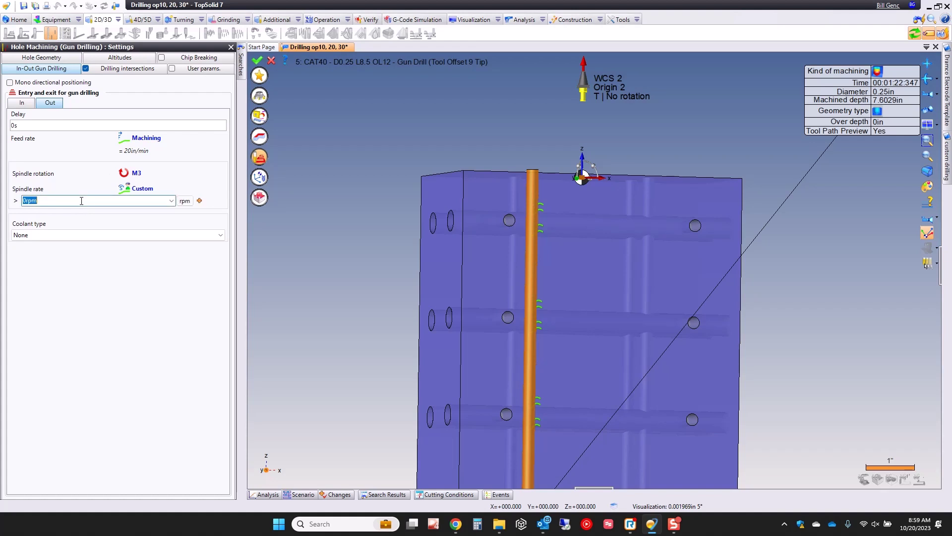
pyautogui.click(51, 125)
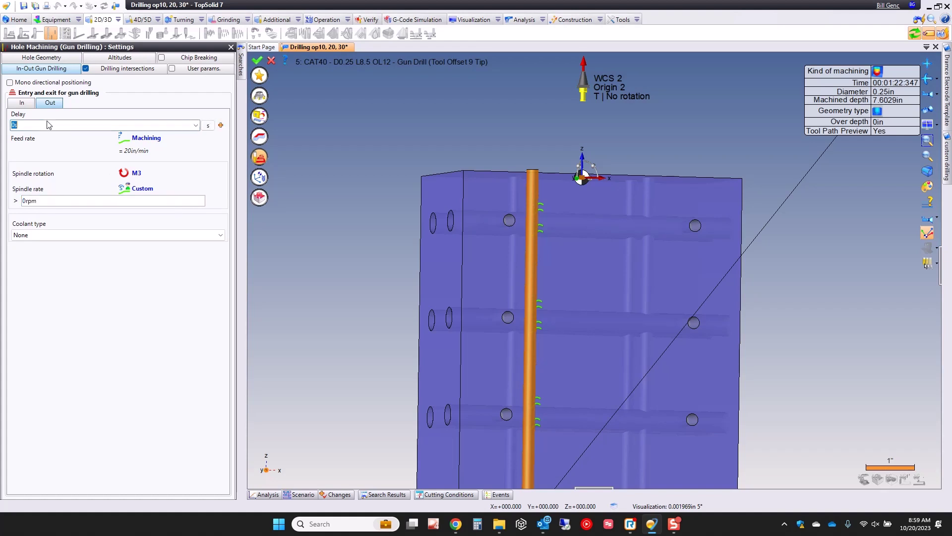
pyautogui.write('2')
pyautogui.press('Return')
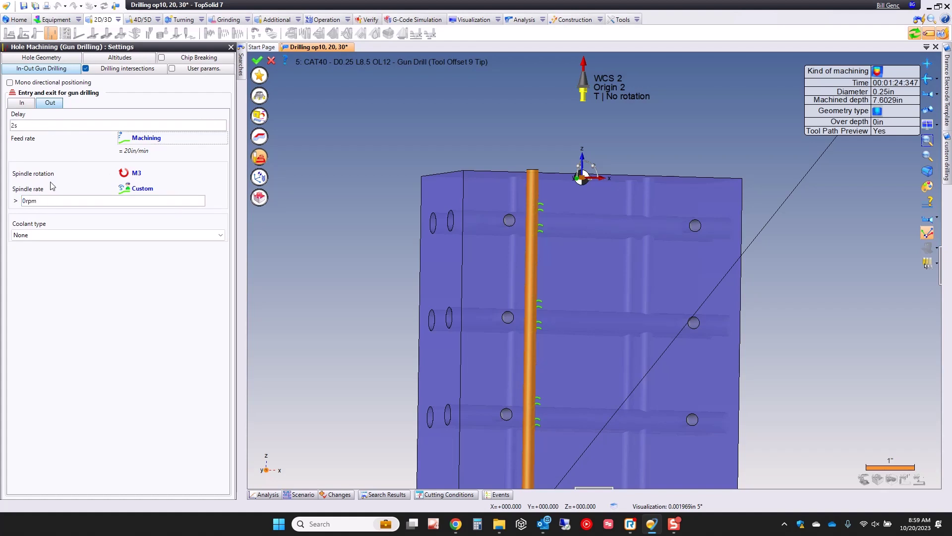
pyautogui.click(49, 201)
pyautogui.write('500')
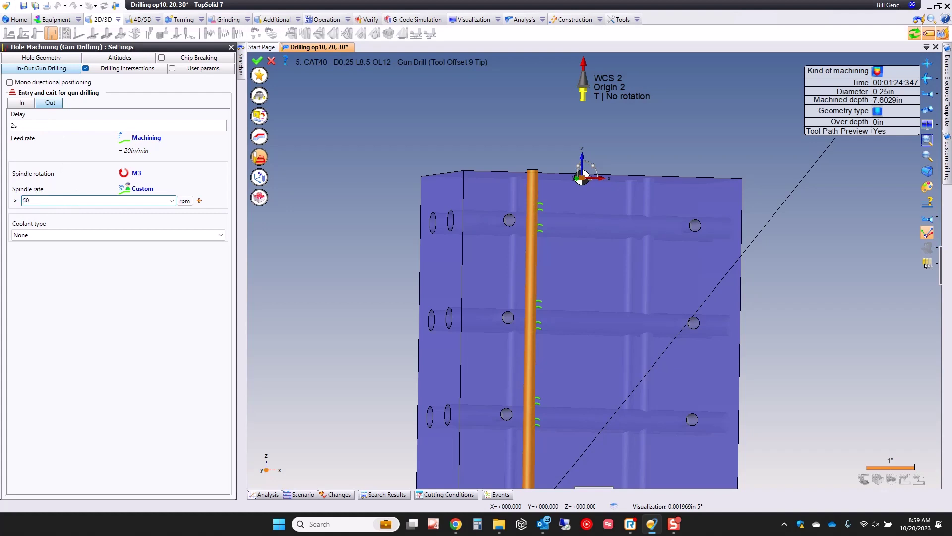
pyautogui.press('Return')
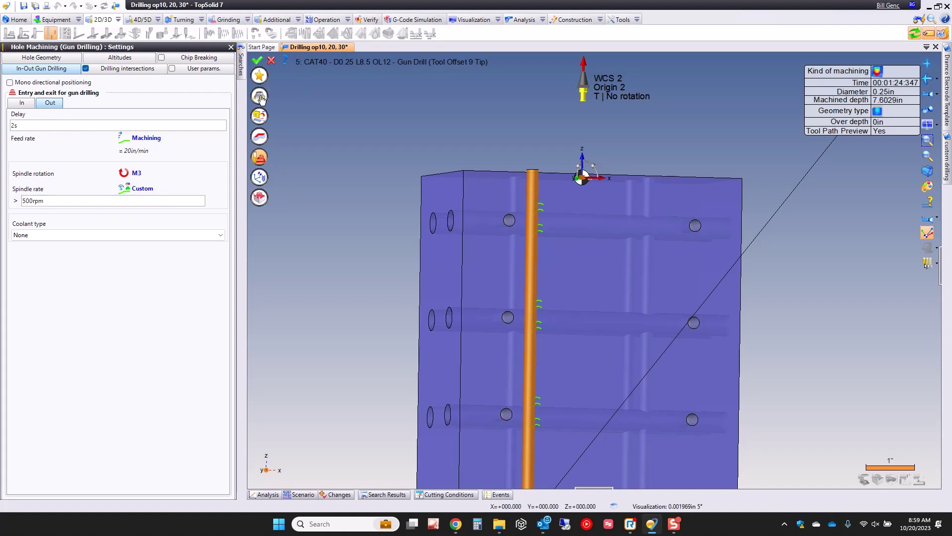
pyautogui.click(257, 60)
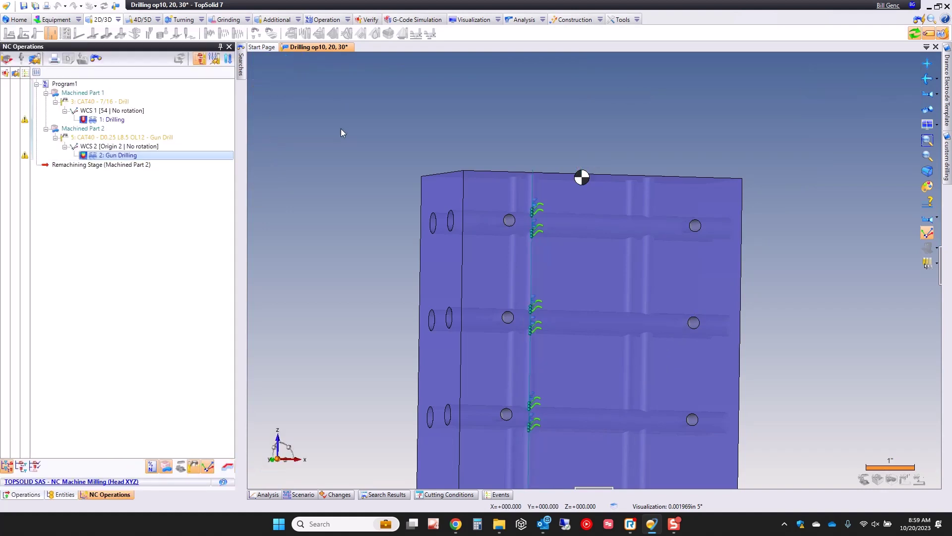
# - Generate the program's G-code and save it as 1.NC, replacing the existing file
pyautogui.click(335, 23)
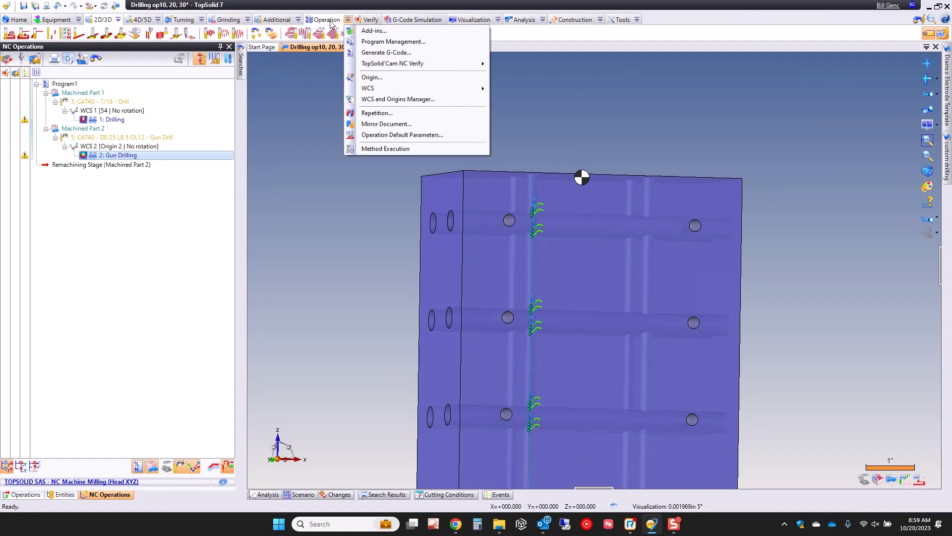
pyautogui.click(379, 55)
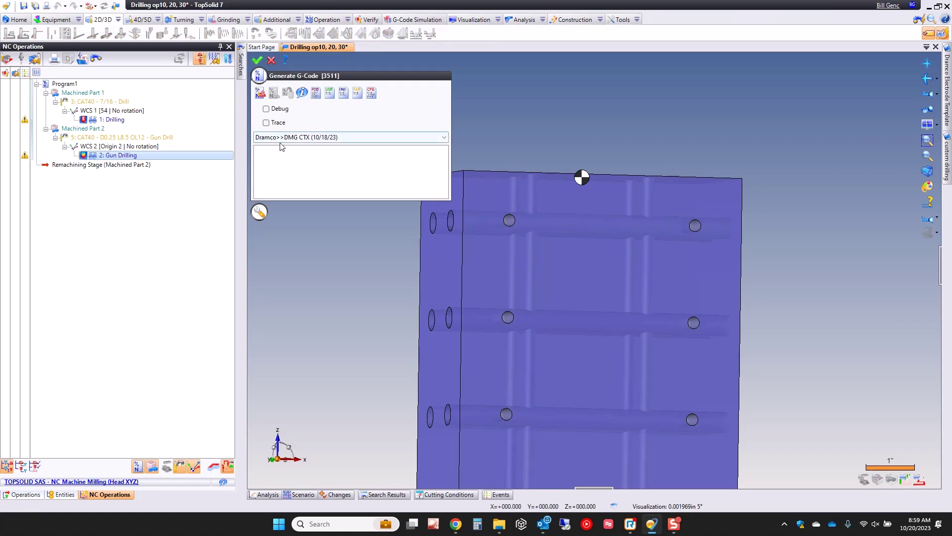
pyautogui.click(260, 93)
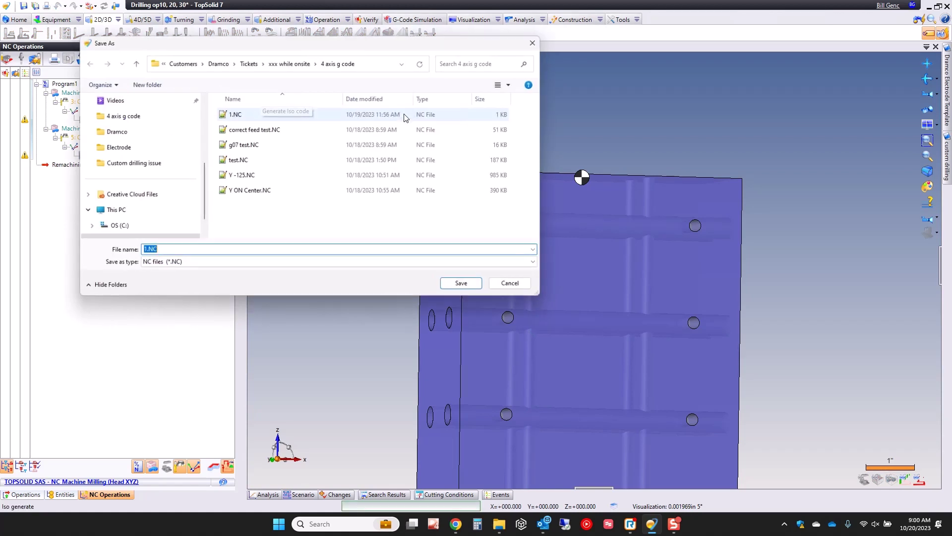
pyautogui.click(462, 285)
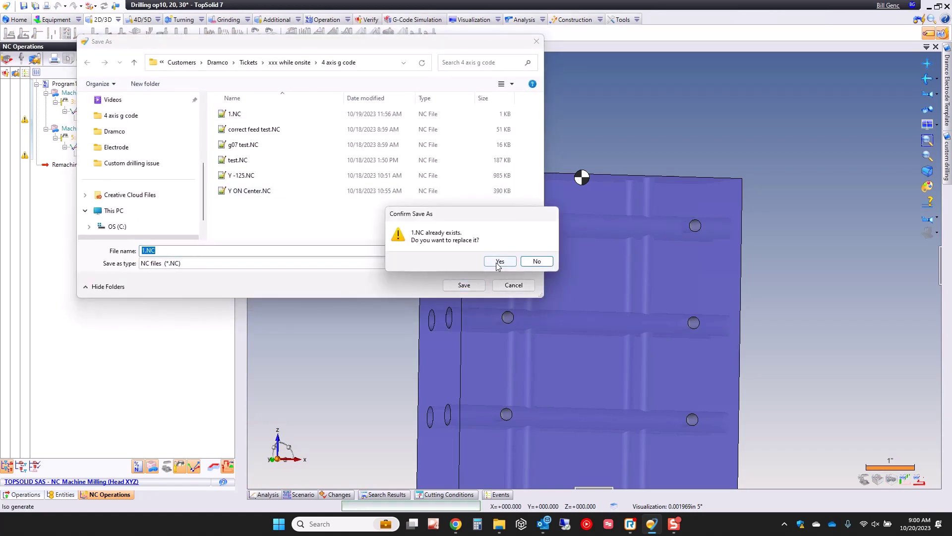
pyautogui.click(496, 260)
# - Scroll 1.NC down to the gun-drilling exit block and select lines 69–70 (M89, S500)
pyautogui.scroll(-9, 291, 223)
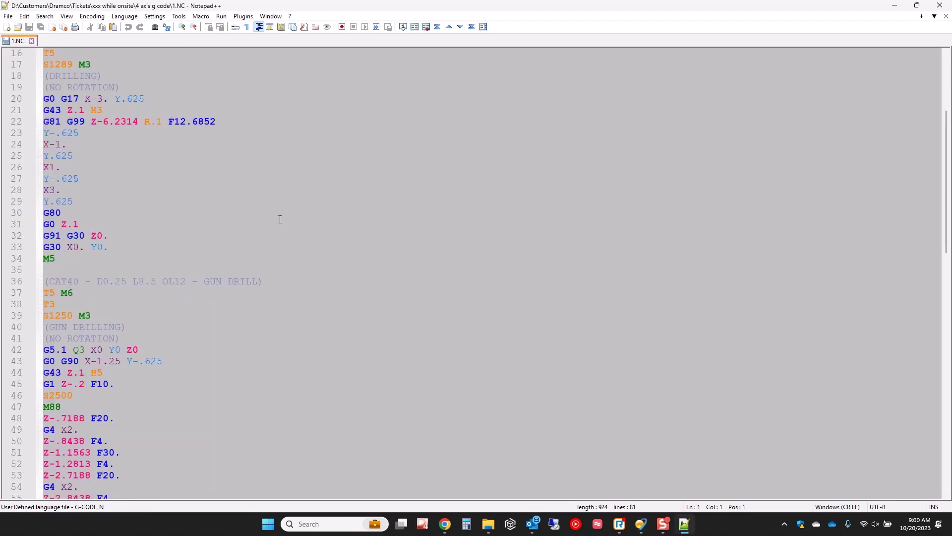
pyautogui.scroll(-2, 278, 213)
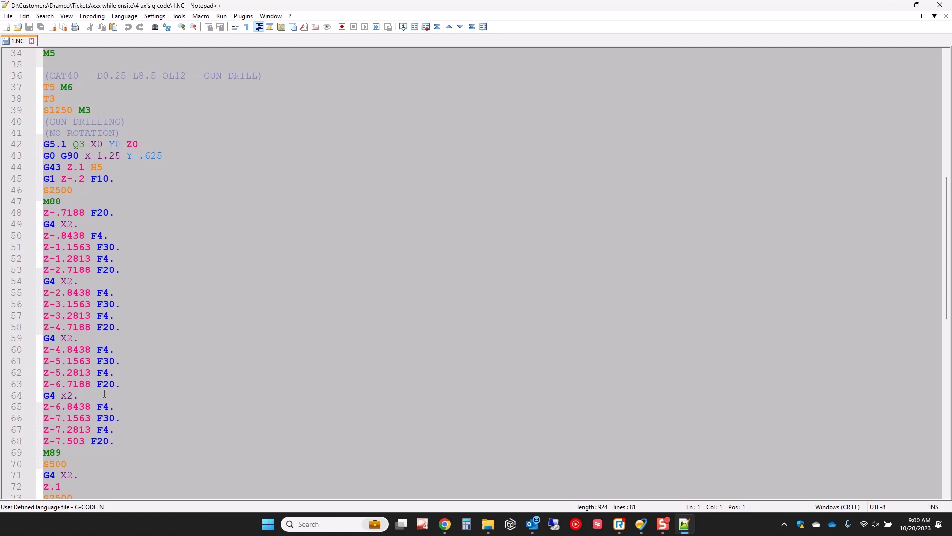
pyautogui.scroll(-4, 98, 412)
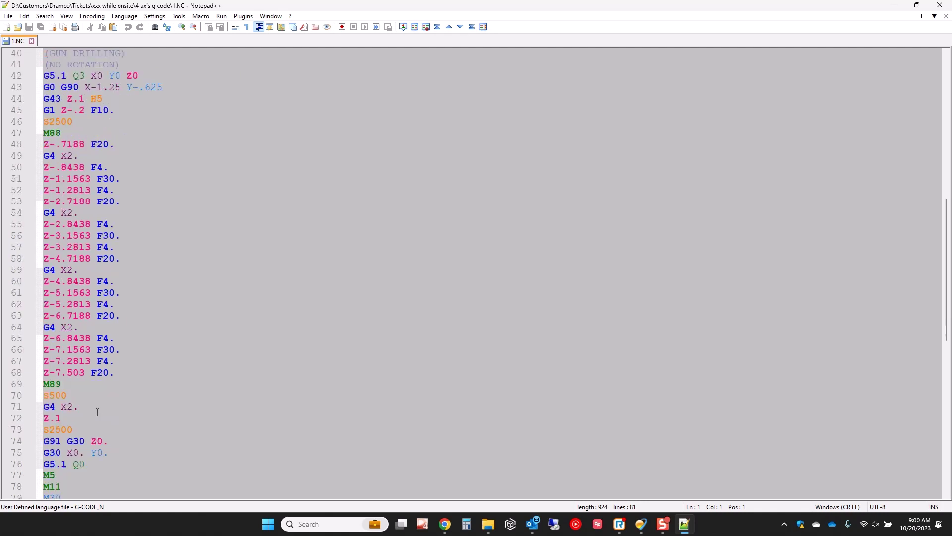
pyautogui.click(85, 329)
pyautogui.moveTo(86, 329); pyautogui.dragTo(37, 319)
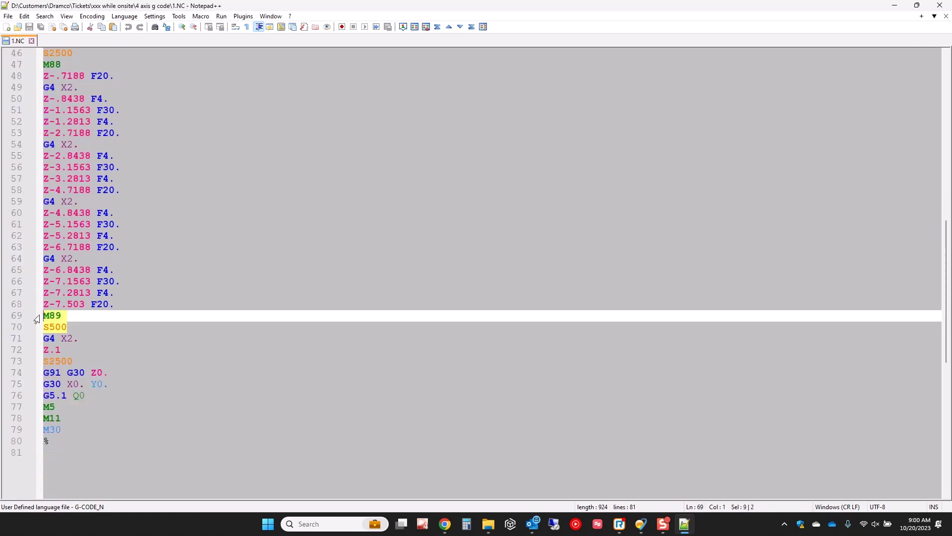
pyautogui.scroll(-1, 311, 304)
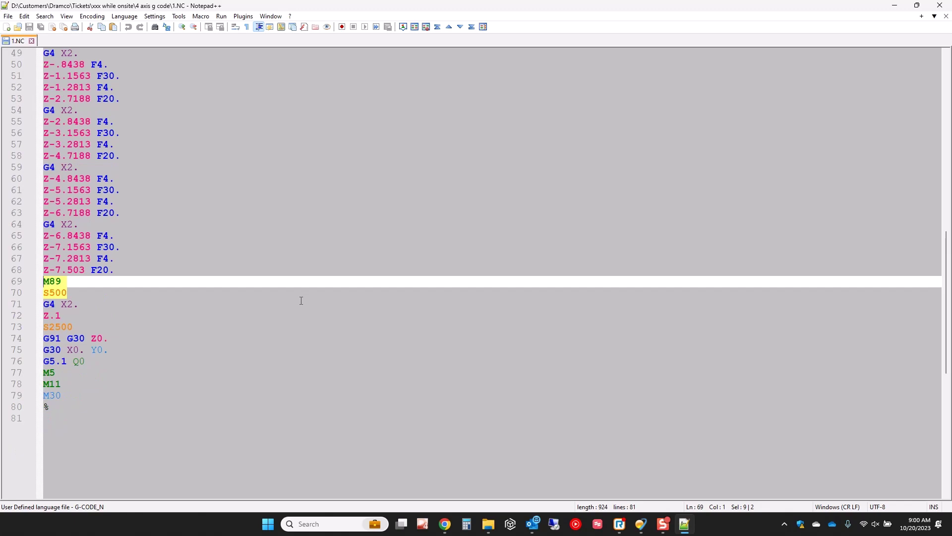